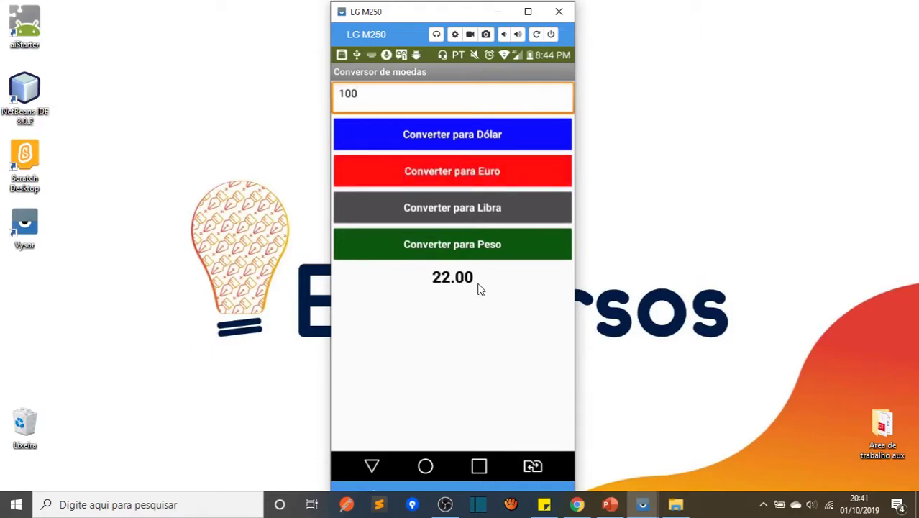
- Try the finished converter on the phone by converting the value 100 to Libra and Peso
{"action": "left_click", "coordinate": [458, 211]}
{"action": "left_click", "coordinate": [464, 257]}
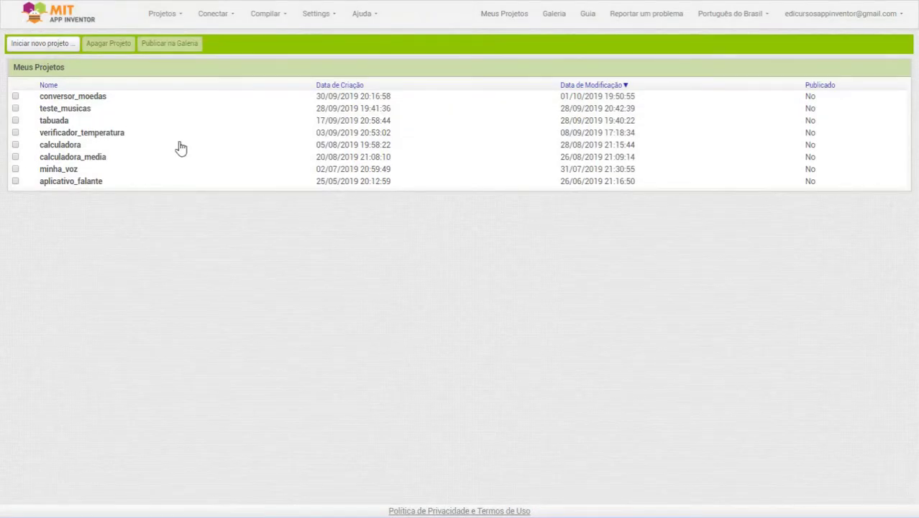
- Create a new MIT App Inventor project named conversor_de_moedas
{"action": "left_click", "coordinate": [168, 16]}
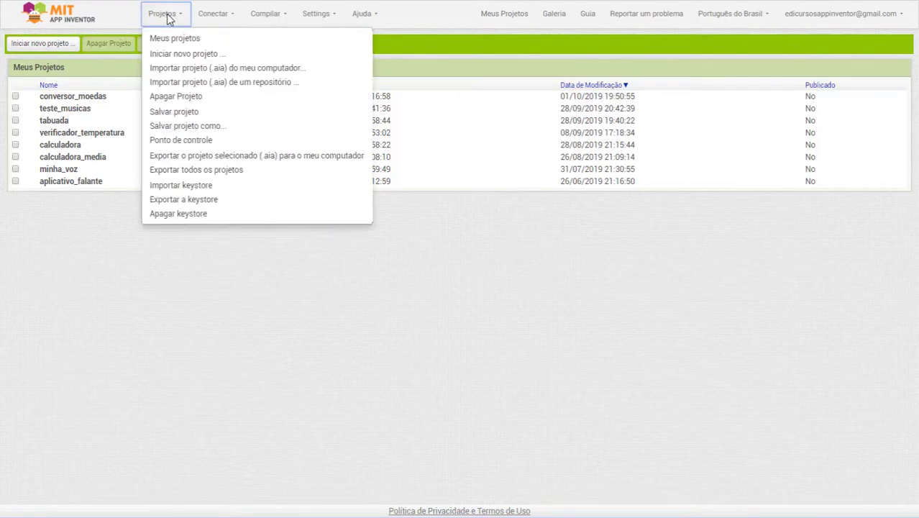
{"action": "left_click", "coordinate": [229, 58]}
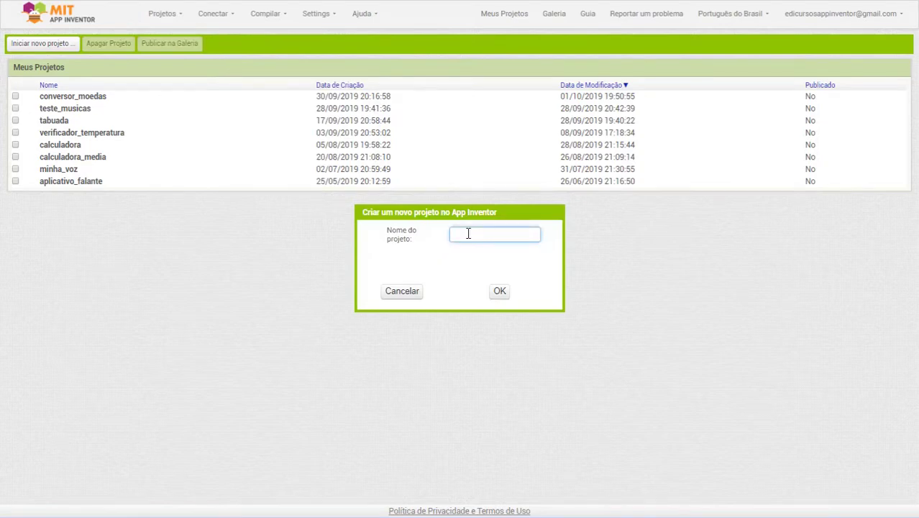
{"action": "type", "text": "conversor_de_moedas"}
{"action": "left_click", "coordinate": [503, 298]}
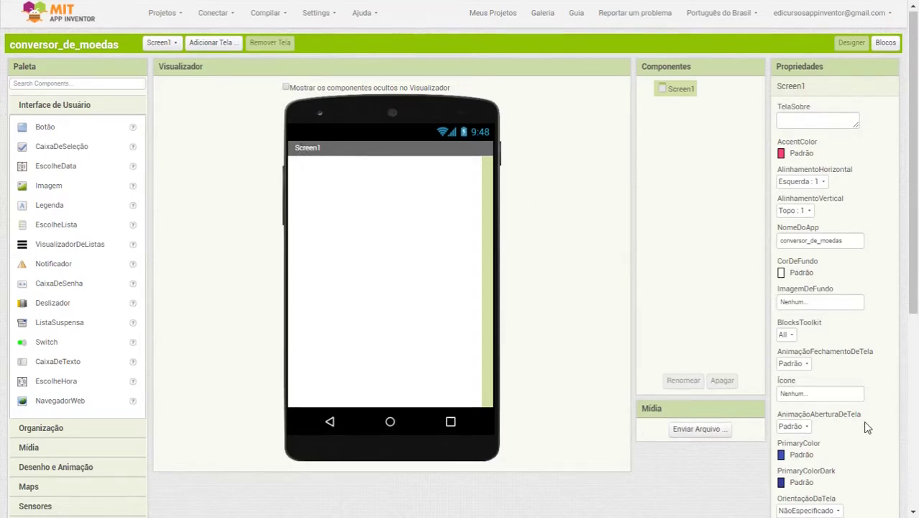
- Set the title of Screen1 to "Conversor de moedas"
{"action": "scroll", "coordinate": [867, 427], "scroll_direction": "down", "scroll_amount": 1}
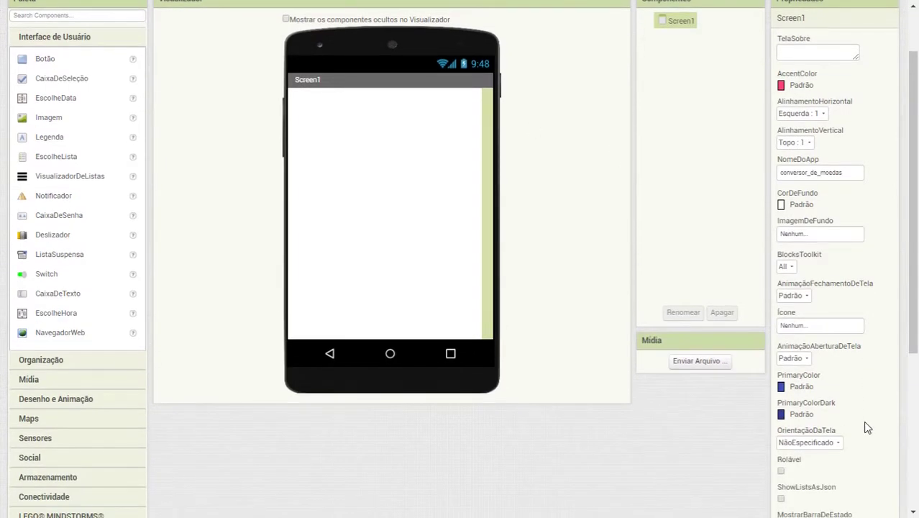
{"action": "scroll", "coordinate": [867, 427], "scroll_direction": "down", "scroll_amount": 2}
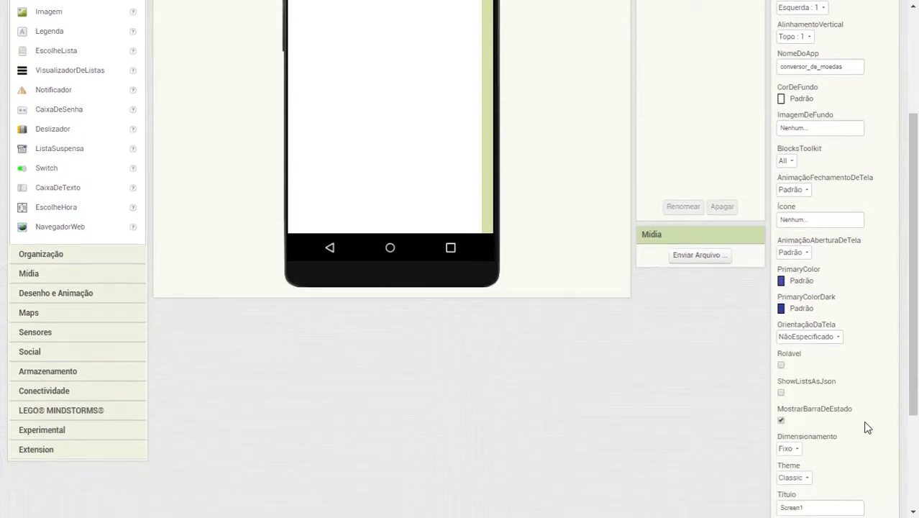
{"action": "scroll", "coordinate": [867, 427], "scroll_direction": "down", "scroll_amount": 1}
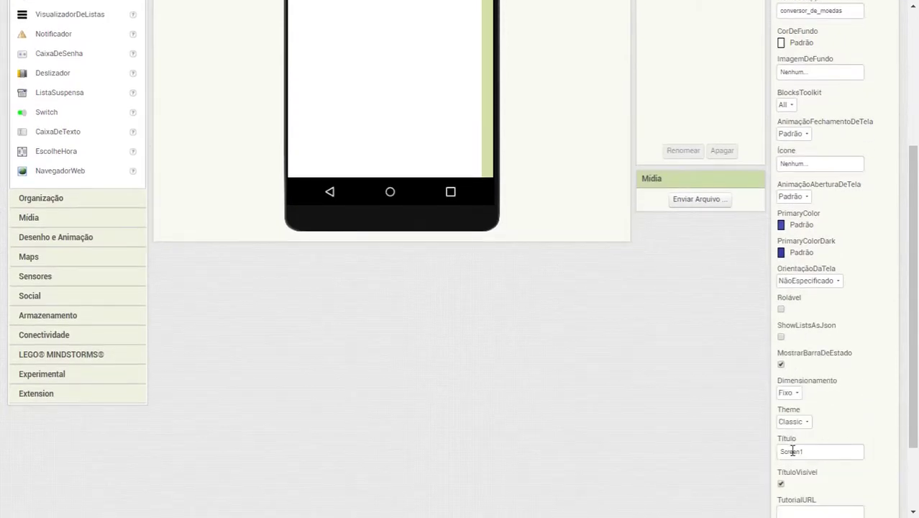
{"action": "double_click", "coordinate": [792, 451]}
{"action": "key", "text": "BackSpace"}
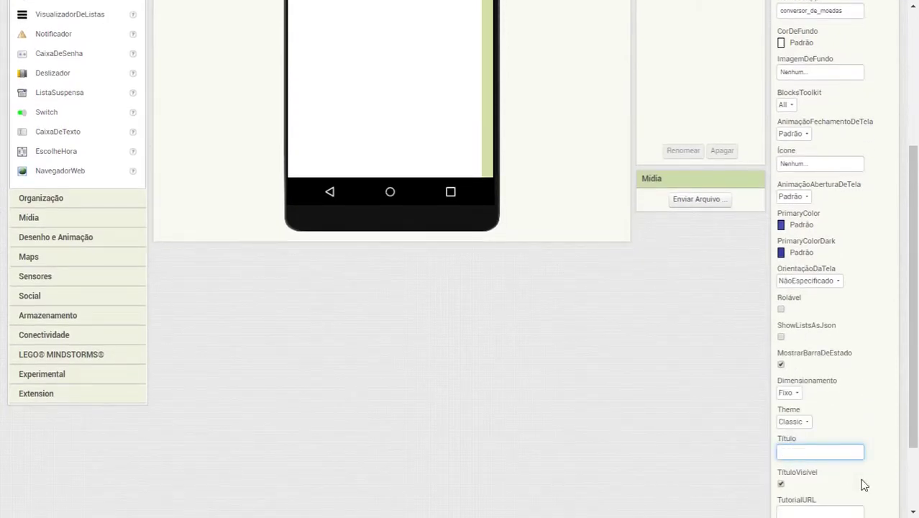
{"action": "type", "text": "Conversor de moedas"}
{"action": "key", "text": "Return"}
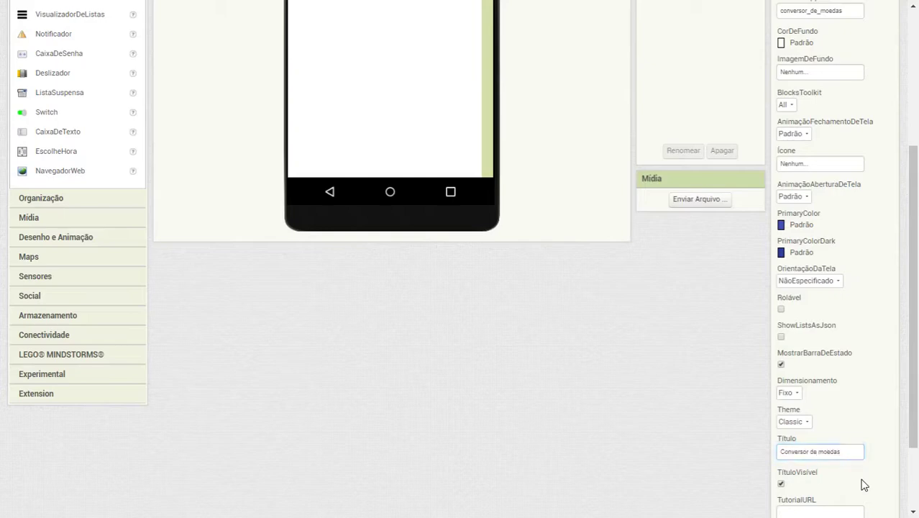
- Add a CaixaDeTexto to the screen and set its width to Preencher principal
{"action": "scroll", "coordinate": [626, 349], "scroll_direction": "up", "scroll_amount": 3}
{"action": "scroll", "coordinate": [627, 354], "scroll_direction": "up", "scroll_amount": 3}
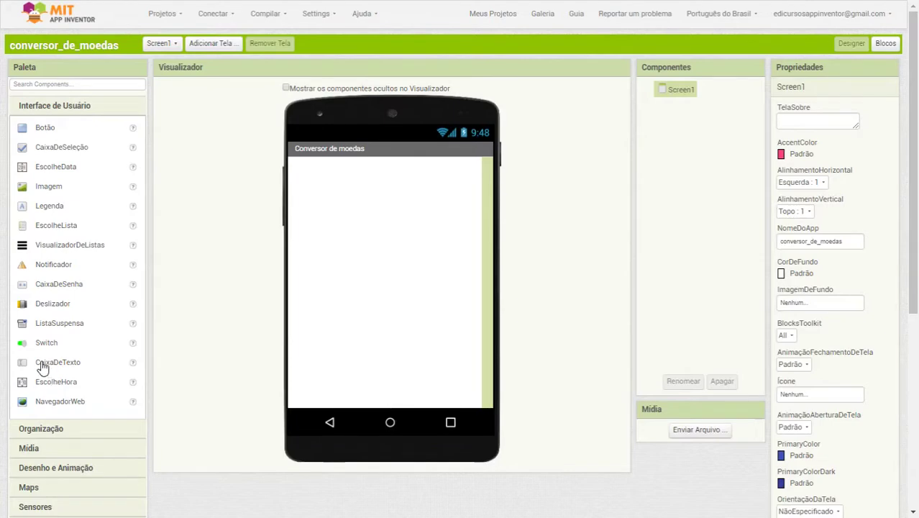
{"action": "left_click_drag", "start_coordinate": [41, 367], "coordinate": [345, 212]}
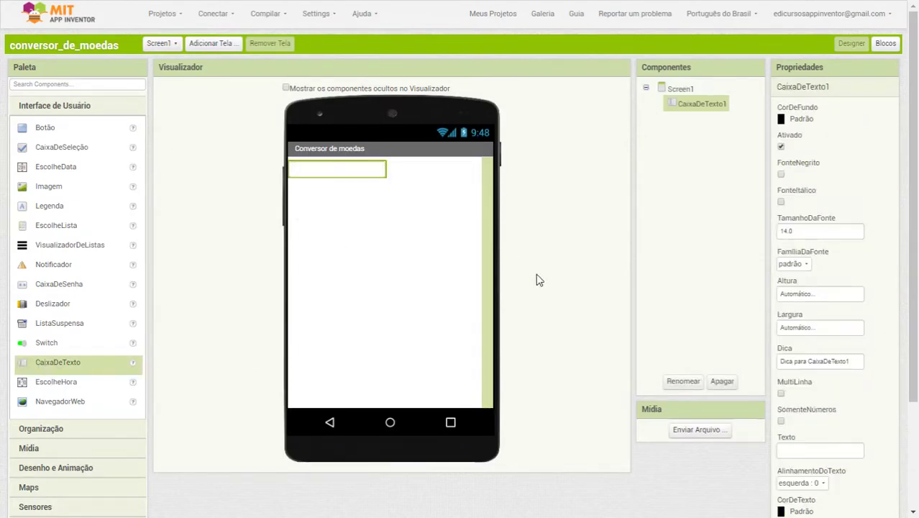
{"action": "left_click", "coordinate": [798, 328]}
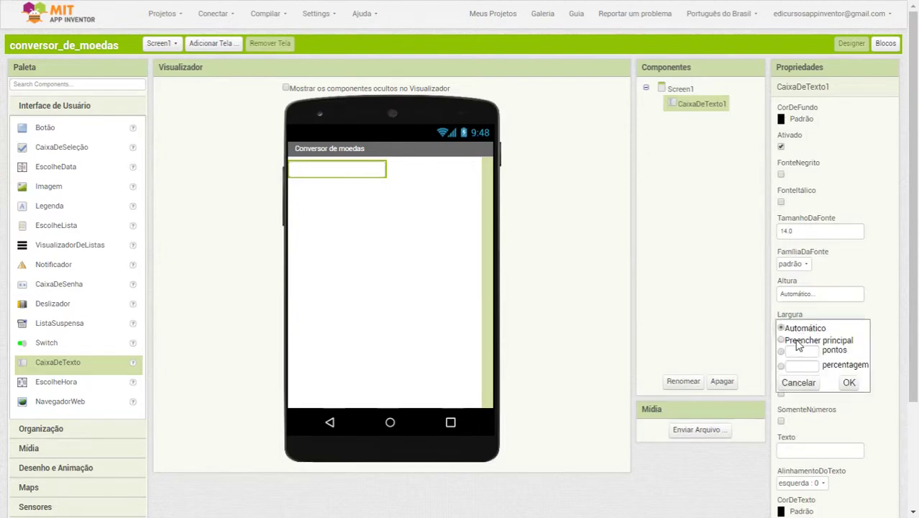
{"action": "left_click", "coordinate": [797, 344]}
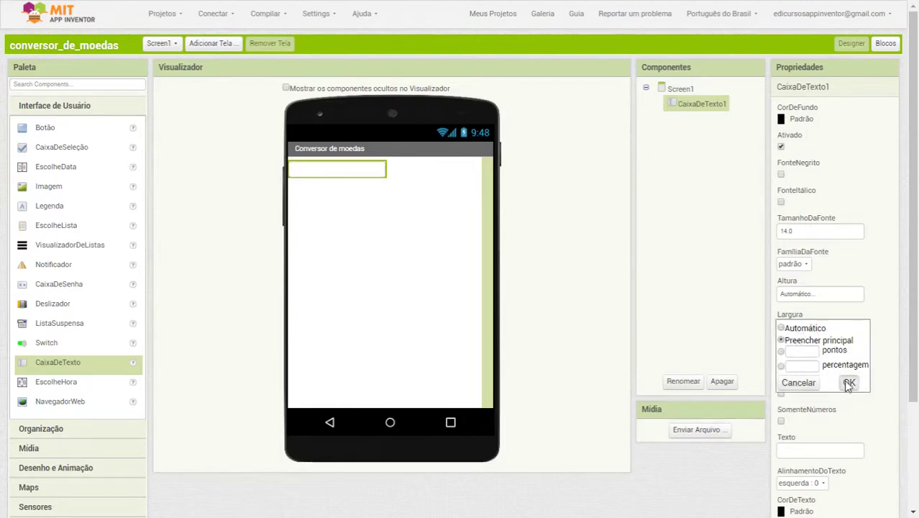
{"action": "left_click", "coordinate": [848, 383]}
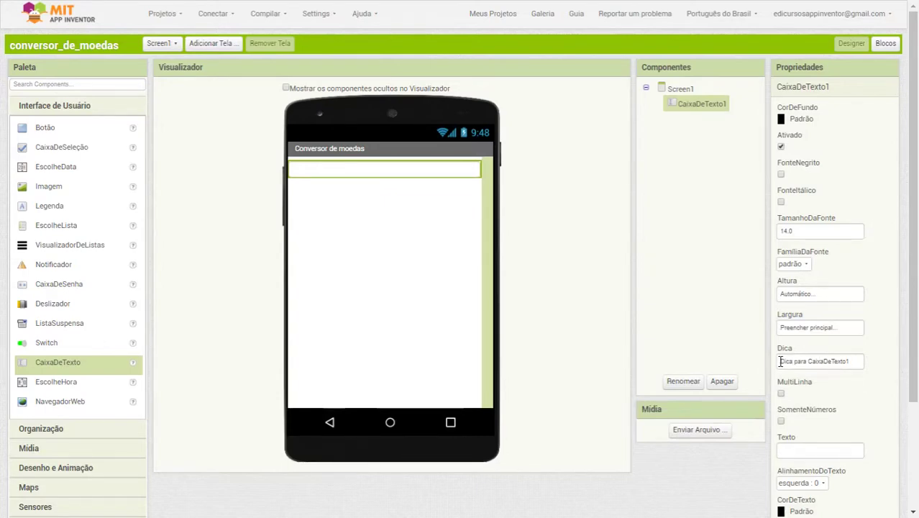
- Set the text box's hint to "Digite o valor em reais" and restrict it to numbers only
{"action": "left_click_drag", "start_coordinate": [782, 361], "coordinate": [859, 362]}
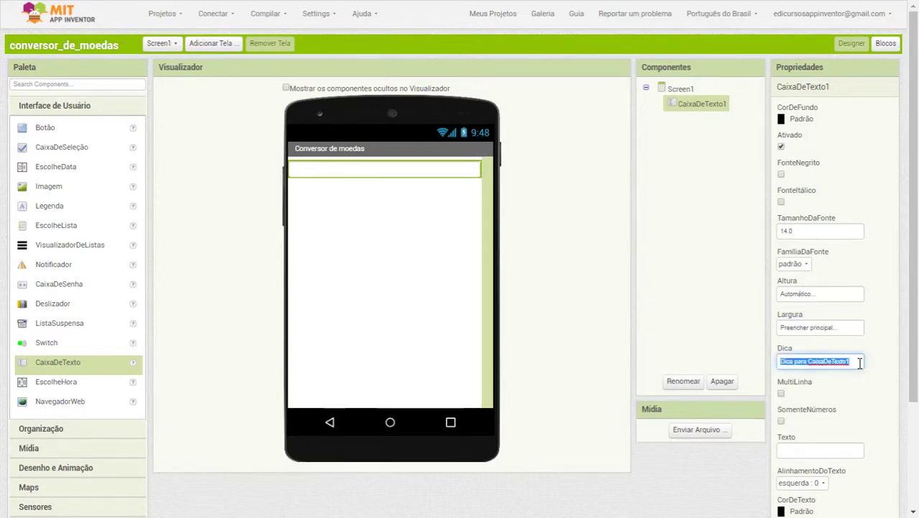
{"action": "key", "text": "BackSpace"}
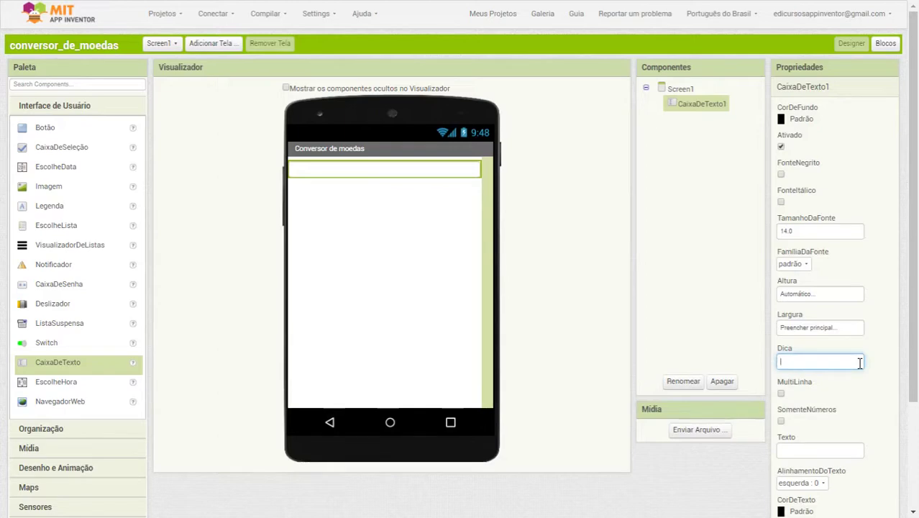
{"action": "type", "text": "Digite o valor em reais"}
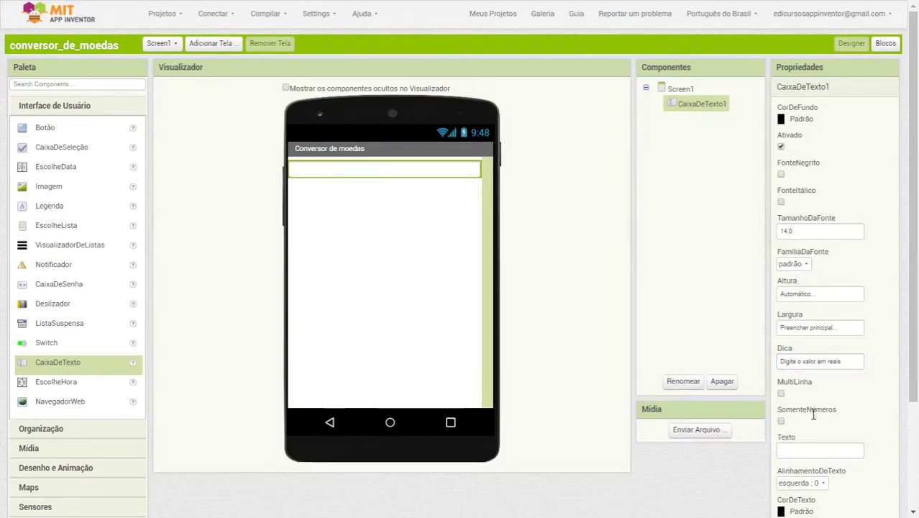
{"action": "left_click", "coordinate": [783, 423]}
- Rename the text box component as CaixaDeTextoReais
{"action": "scroll", "coordinate": [877, 426], "scroll_direction": "down", "scroll_amount": 1}
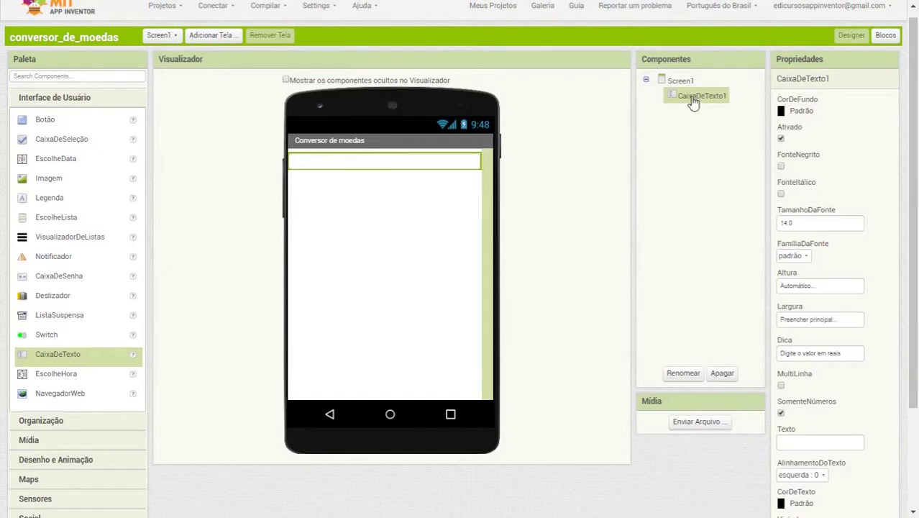
{"action": "left_click", "coordinate": [678, 380]}
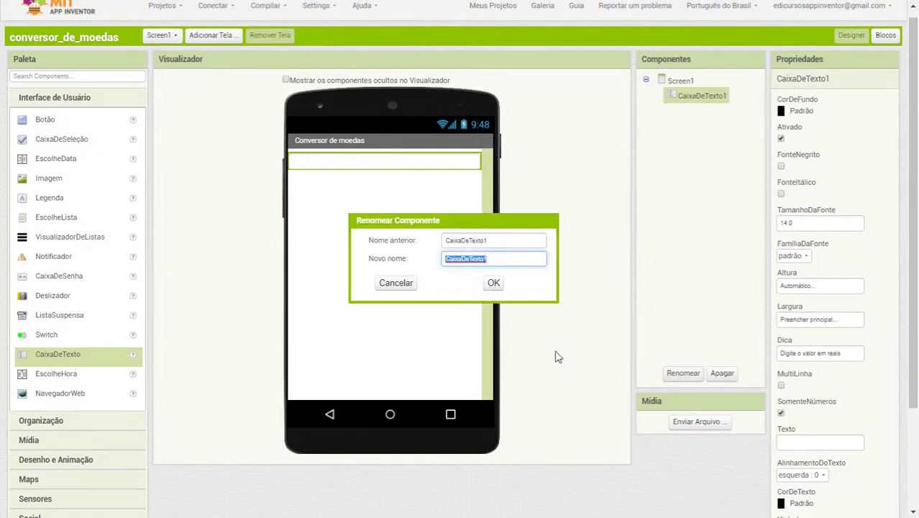
{"action": "left_click", "coordinate": [490, 260]}
{"action": "key", "text": "BackSpace"}
{"action": "type", "text": "Reais"}
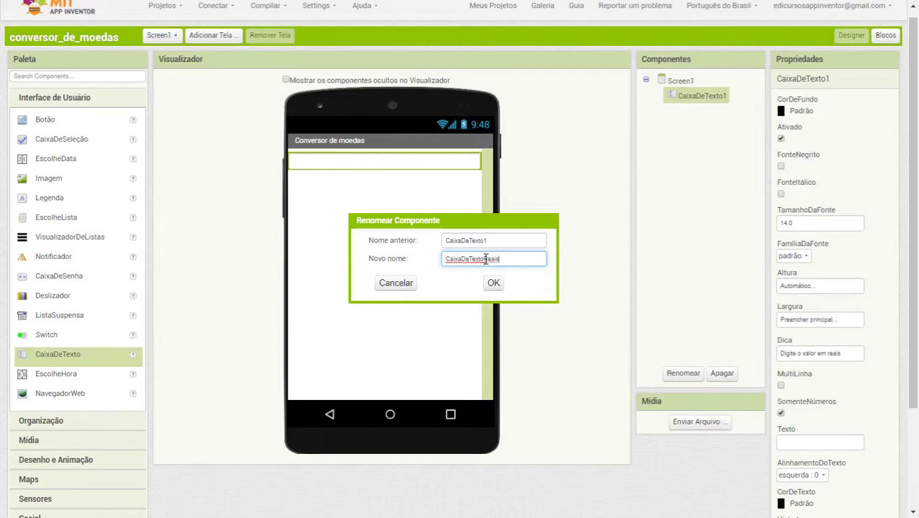
{"action": "left_click", "coordinate": [494, 283]}
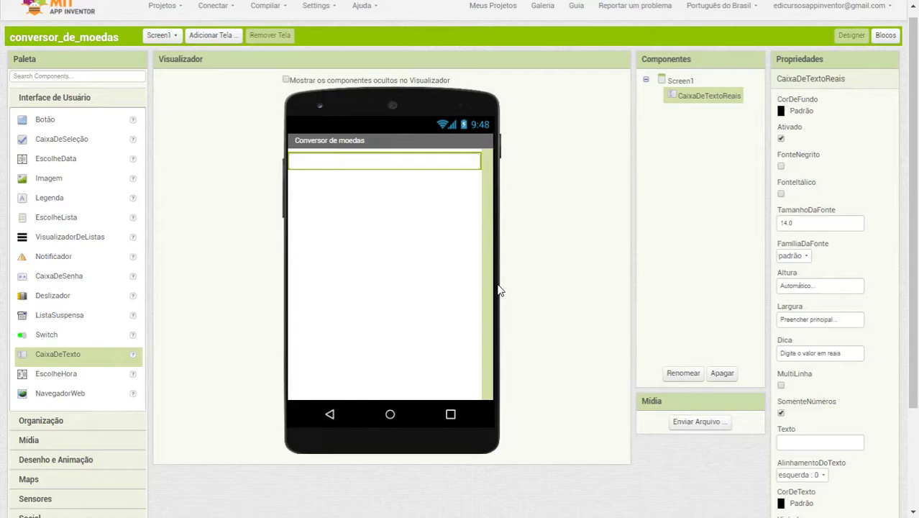
- Add a button below the text box and give it an Azul background and bold font
{"action": "left_click", "coordinate": [45, 122]}
{"action": "left_click_drag", "start_coordinate": [123, 133], "coordinate": [358, 208]}
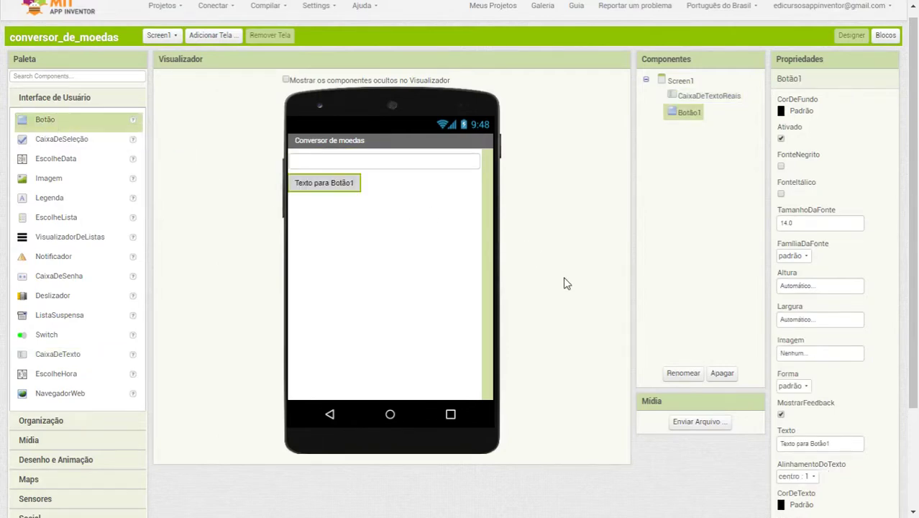
{"action": "left_click", "coordinate": [801, 111]}
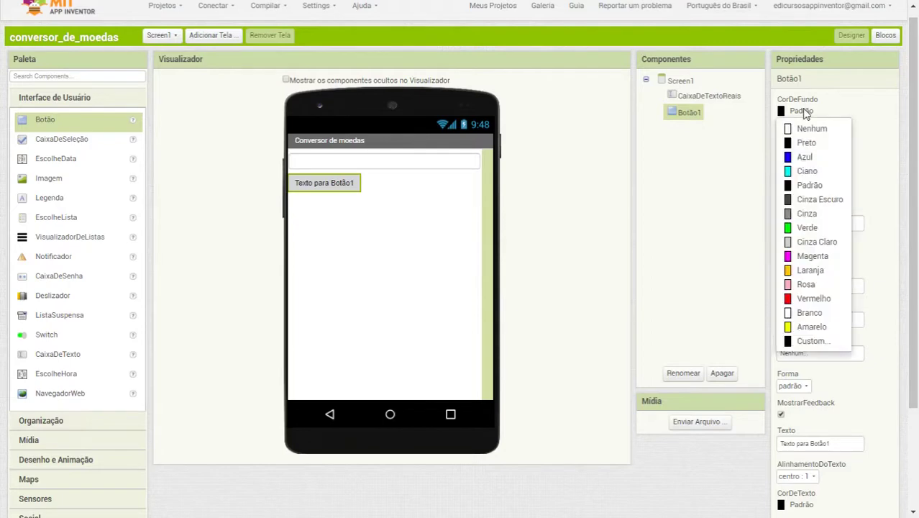
{"action": "left_click", "coordinate": [805, 157]}
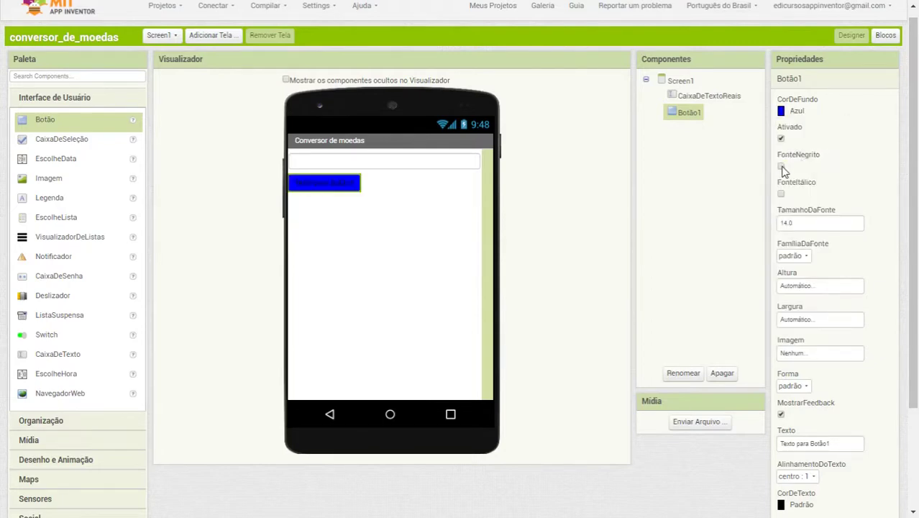
{"action": "left_click", "coordinate": [781, 167]}
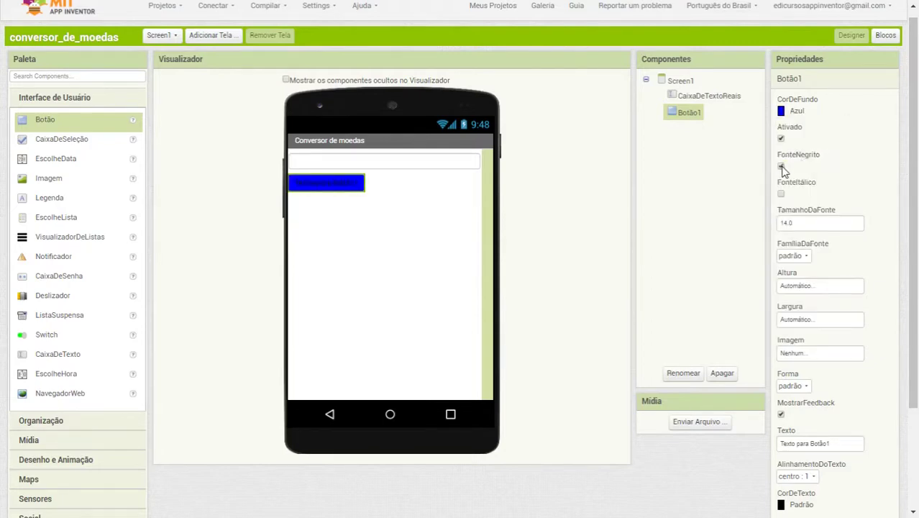
- Set the blue button's width to Preencher principal and its text to "Converter para Dólar"
{"action": "left_click", "coordinate": [804, 321]}
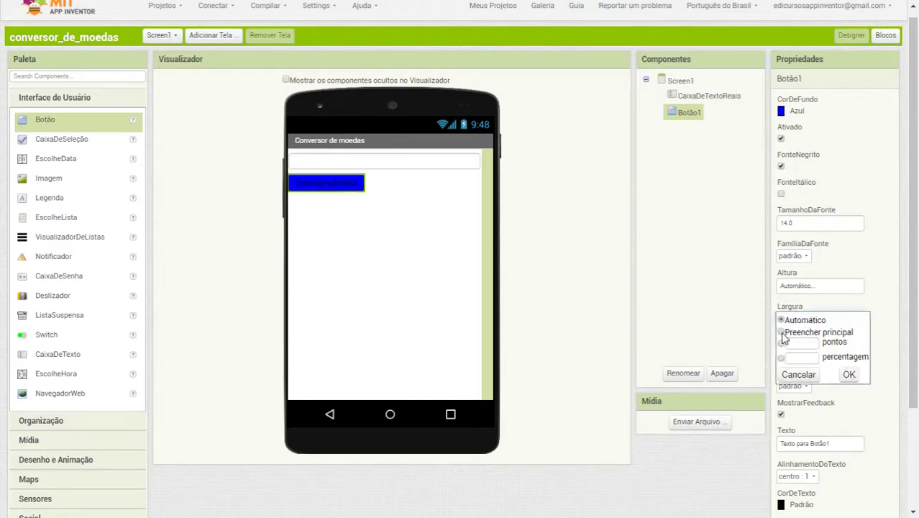
{"action": "left_click", "coordinate": [782, 333]}
{"action": "left_click", "coordinate": [849, 374]}
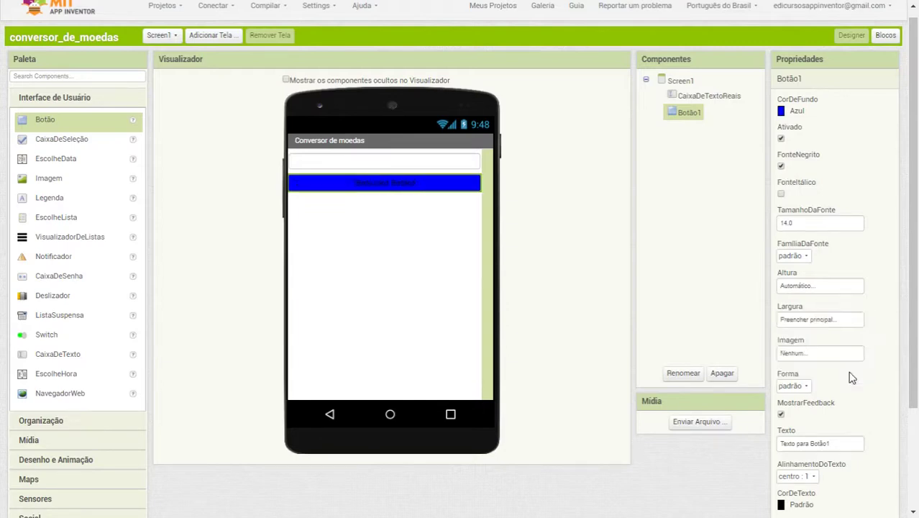
{"action": "left_click_drag", "start_coordinate": [832, 444], "coordinate": [736, 443]}
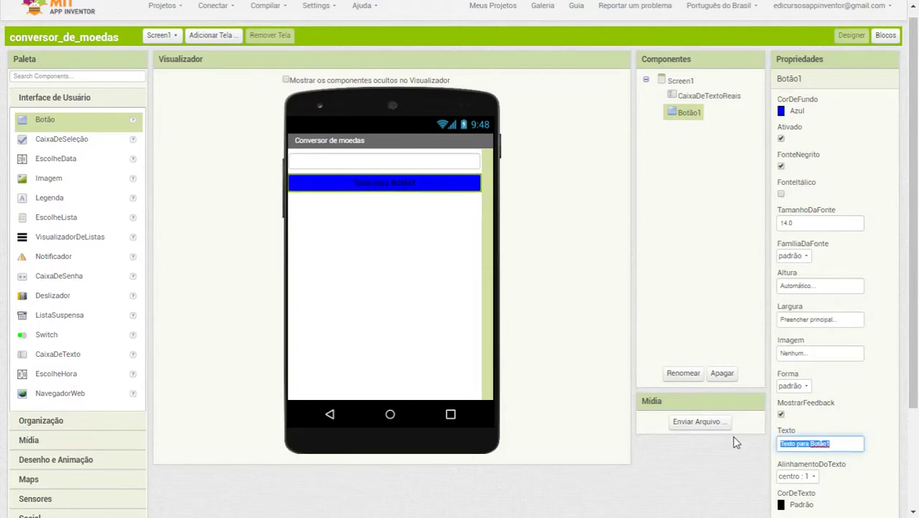
{"action": "type", "text": "Converter para Dólar"}
{"action": "key", "text": "Return"}
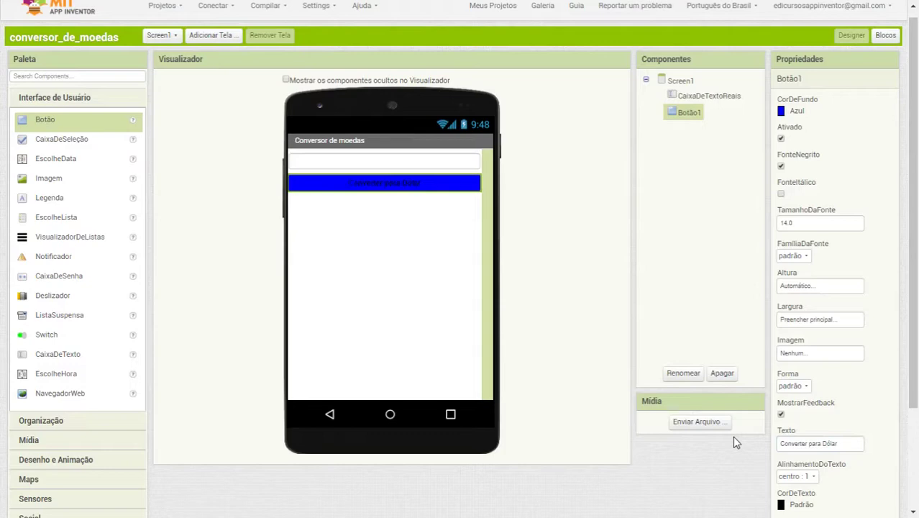
- Change the text colour of the "Converter para Dólar" button to Branco
{"action": "scroll", "coordinate": [736, 442], "scroll_direction": "down", "scroll_amount": 1}
{"action": "left_click", "coordinate": [783, 452]}
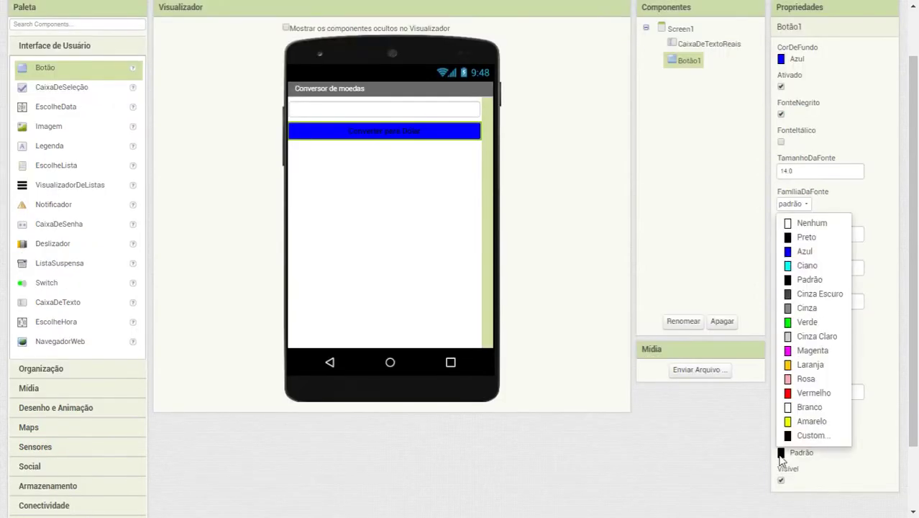
{"action": "left_click", "coordinate": [802, 408]}
- Rename the "Converter para Dólar" button component as BotãoDolar
{"action": "scroll", "coordinate": [437, 188], "scroll_direction": "up", "scroll_amount": 1}
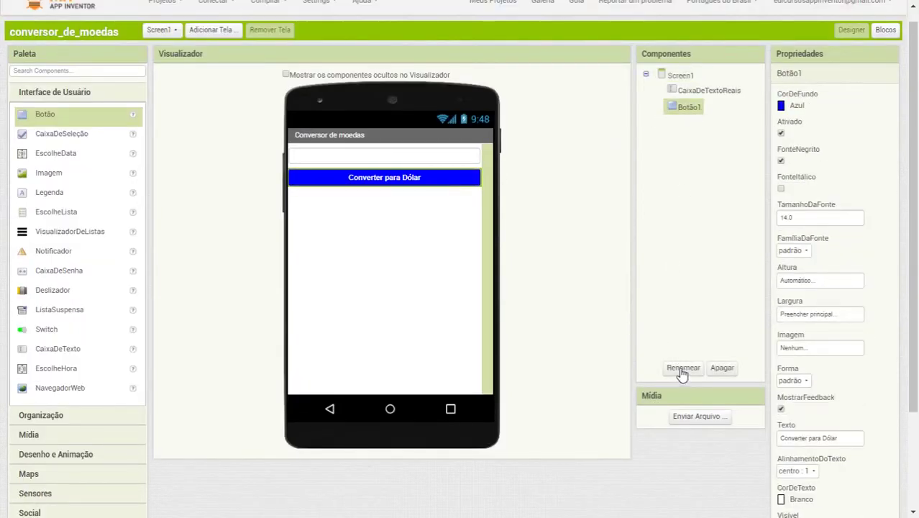
{"action": "left_click", "coordinate": [682, 369]}
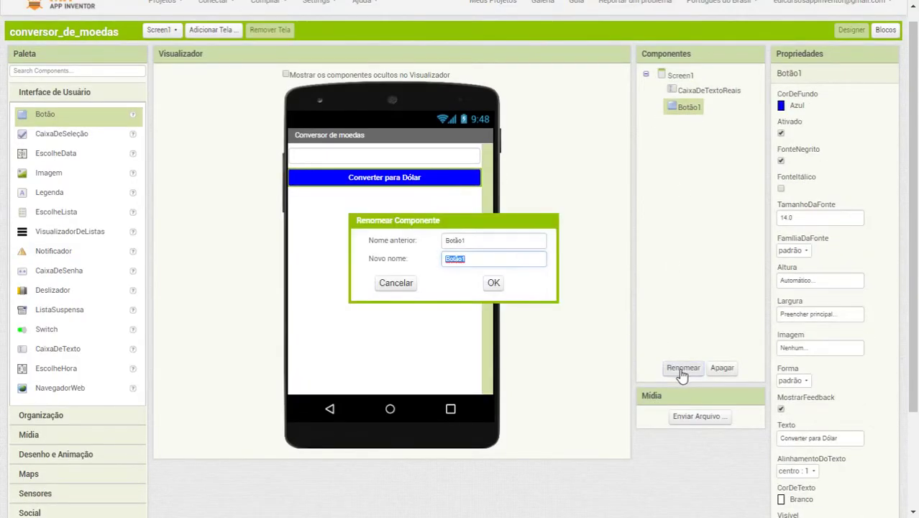
{"action": "left_click", "coordinate": [481, 262]}
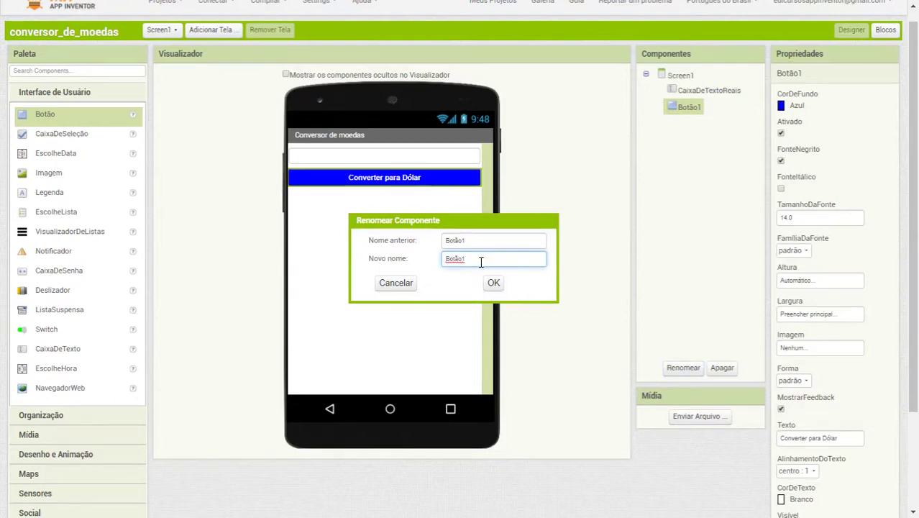
{"action": "key", "text": "BackSpace"}
{"action": "type", "text": "Dolar"}
{"action": "left_click", "coordinate": [493, 284]}
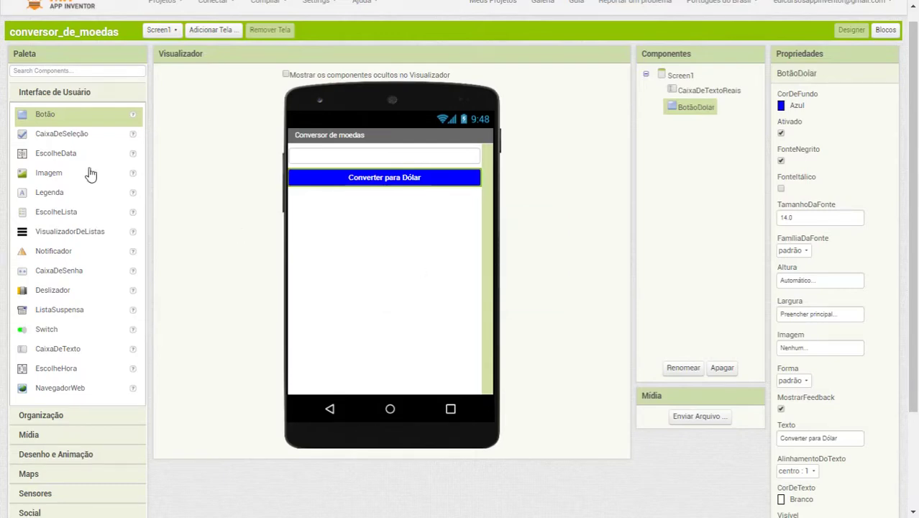
- Add a button below the "Converter para Dólar" button and rename the component as BotãoEuro
{"action": "left_click_drag", "start_coordinate": [45, 120], "coordinate": [343, 222]}
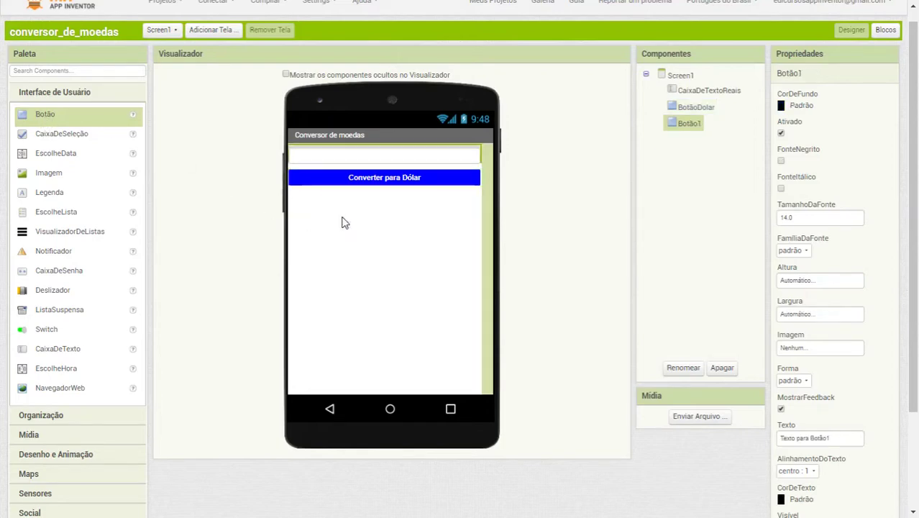
{"action": "left_click", "coordinate": [682, 367]}
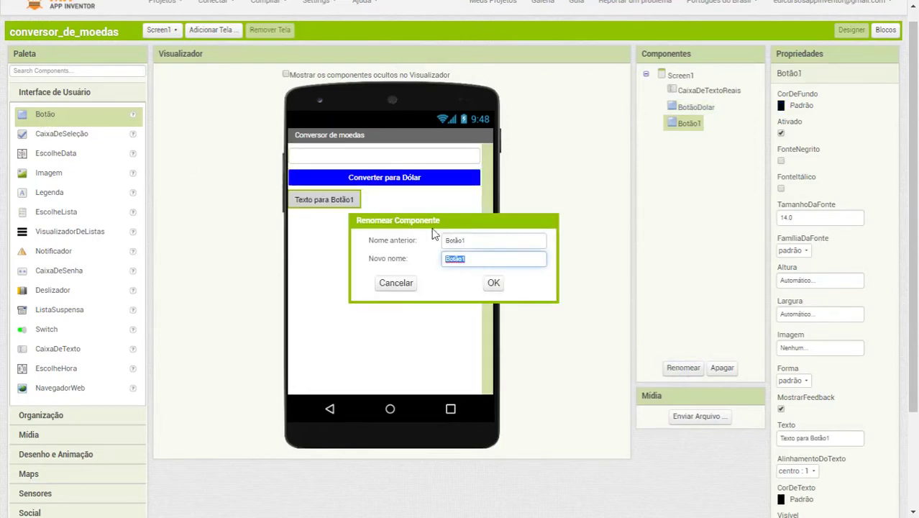
{"action": "left_click", "coordinate": [472, 256]}
{"action": "type", "text": "Euro"}
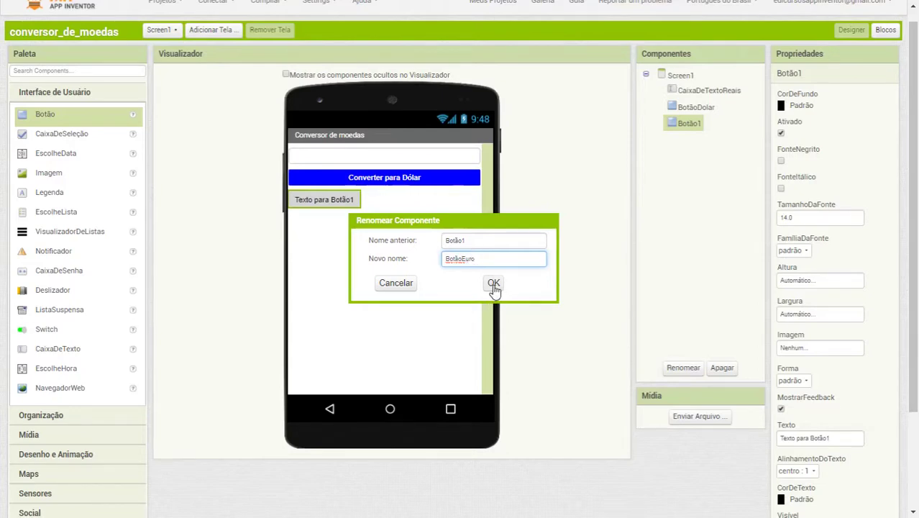
{"action": "left_click", "coordinate": [494, 284]}
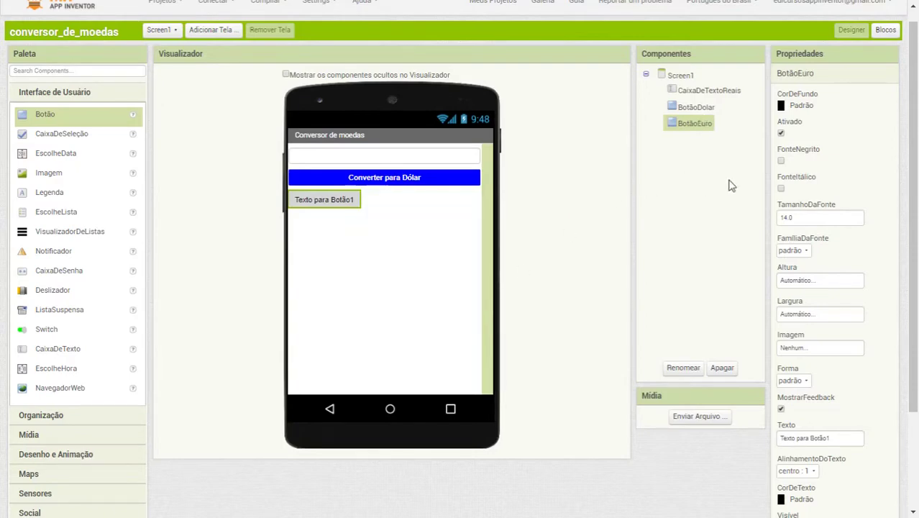
- Give the BotãoEuro button a bold font and a Vermelho background
{"action": "left_click", "coordinate": [782, 162]}
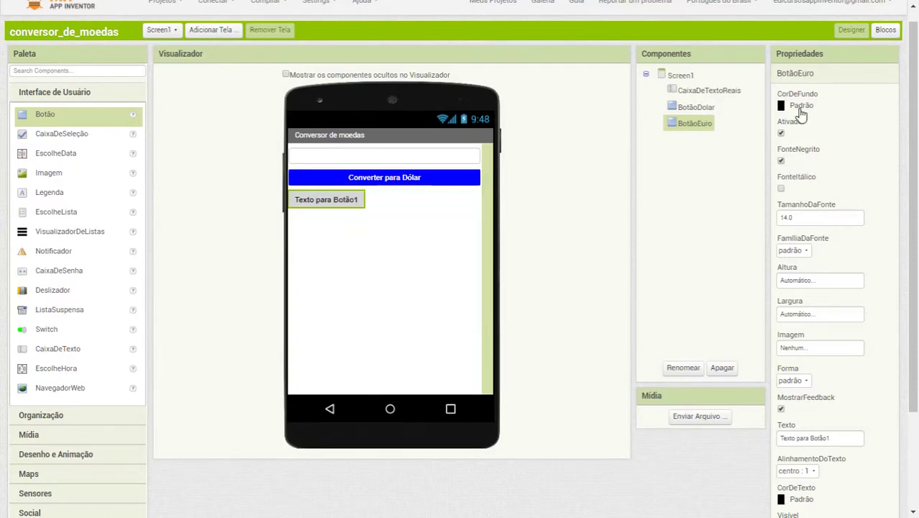
{"action": "left_click", "coordinate": [802, 107]}
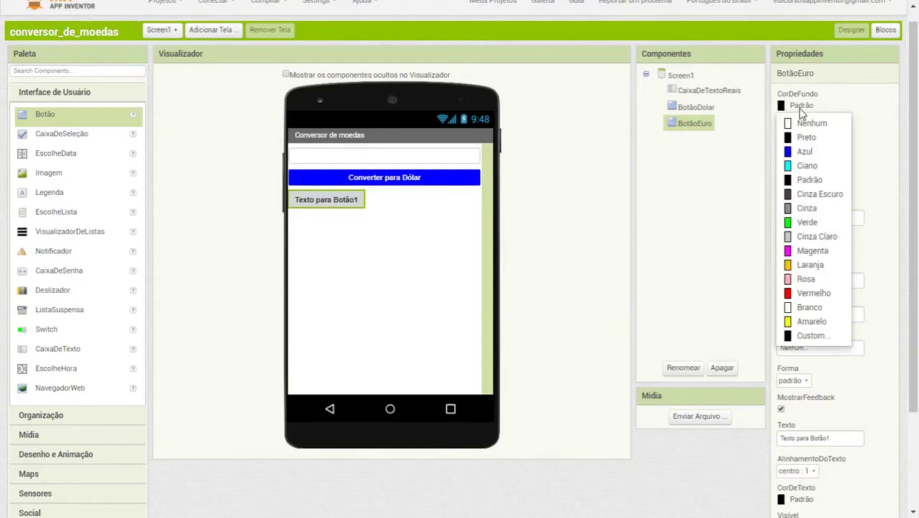
{"action": "left_click", "coordinate": [814, 293]}
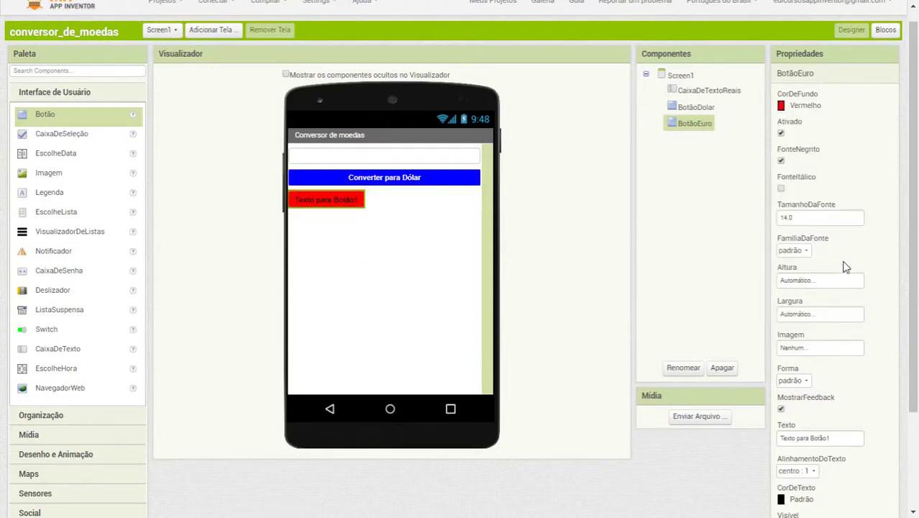
- Set the red button's width to Preencher principal and its text to "Converter para Euro"
{"action": "left_click", "coordinate": [790, 315]}
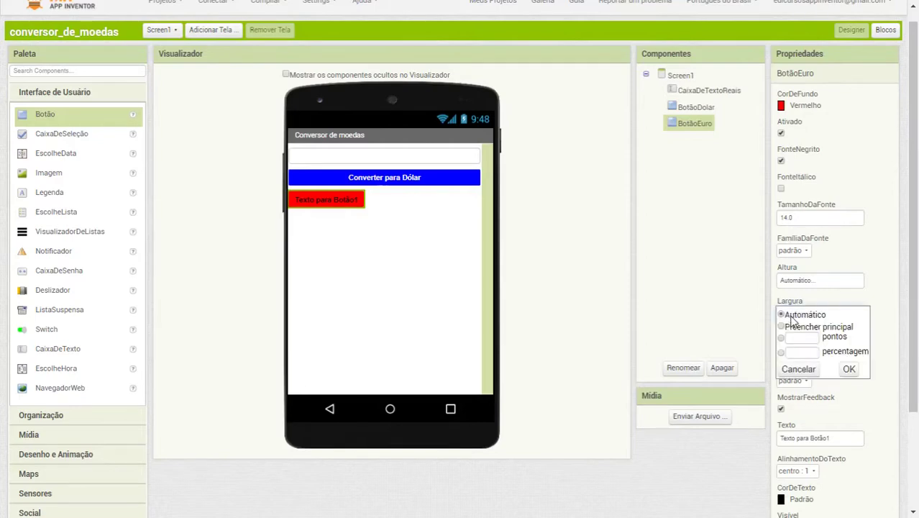
{"action": "left_click", "coordinate": [794, 328]}
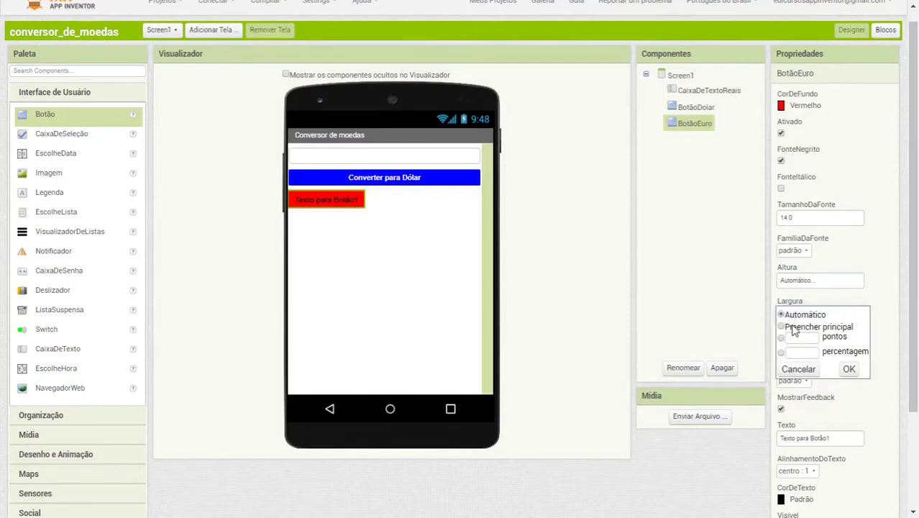
{"action": "left_click", "coordinate": [848, 369]}
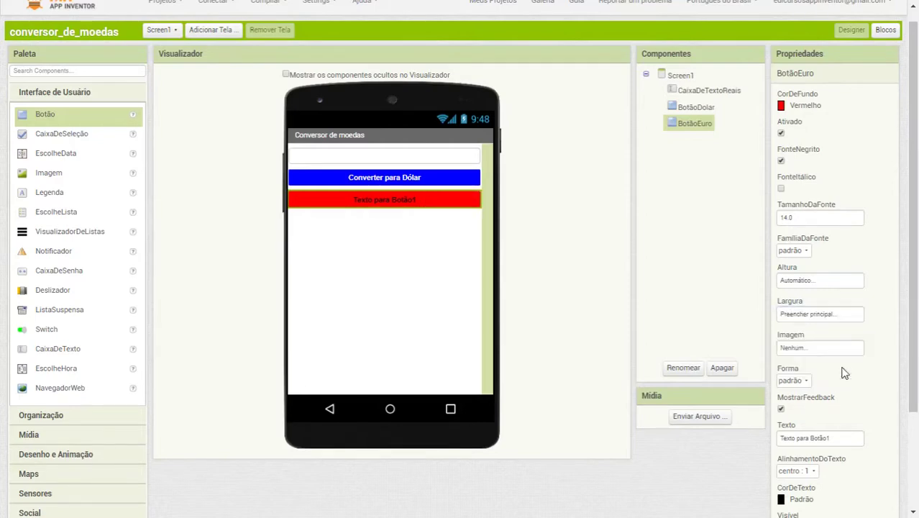
{"action": "left_click", "coordinate": [780, 439]}
{"action": "type", "text": "Converter para"}
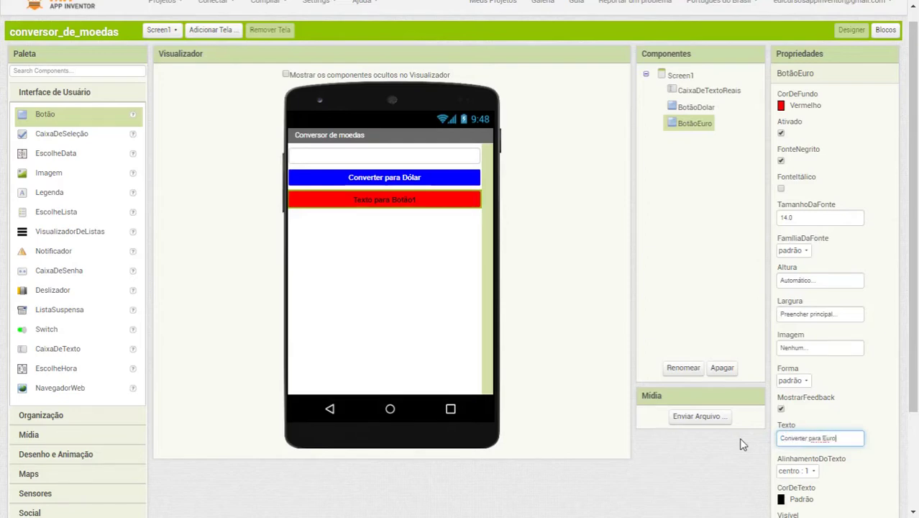
{"action": "left_click", "coordinate": [744, 445]}
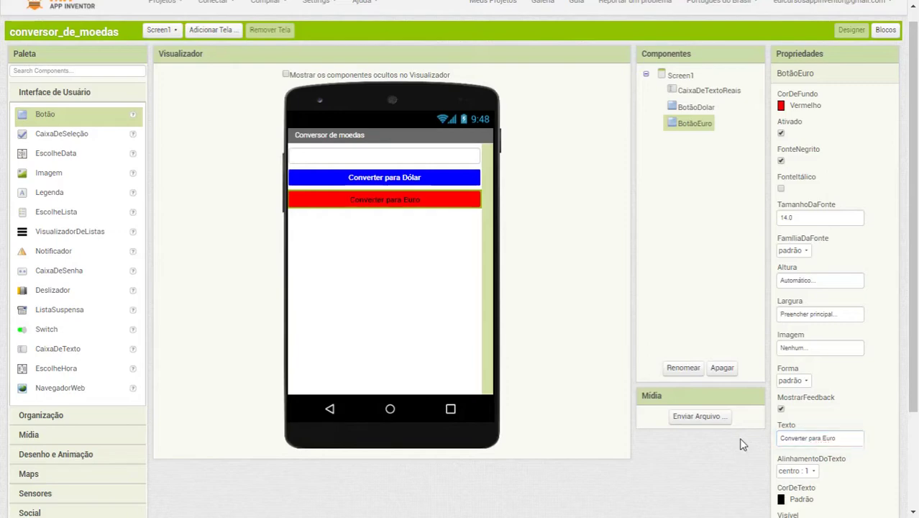
- Change the text colour of the "Converter para Euro" button to Branco
{"action": "left_click", "coordinate": [801, 500]}
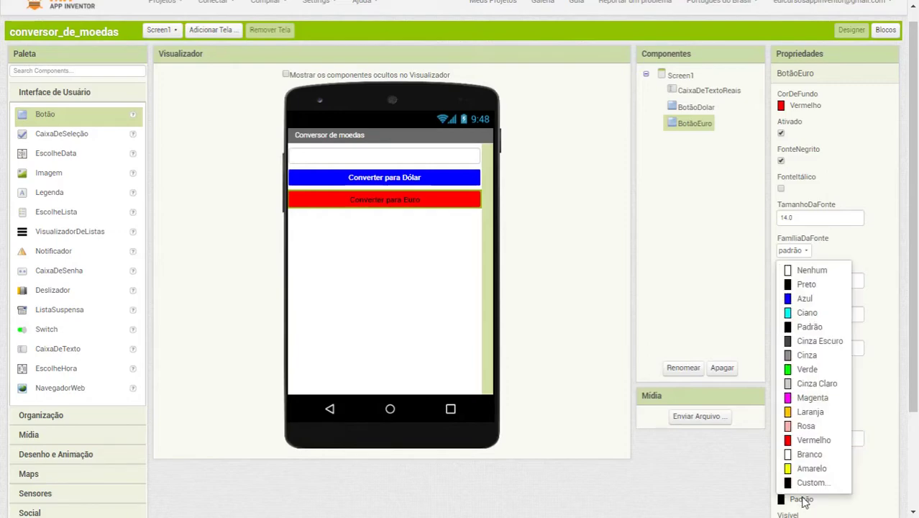
{"action": "left_click", "coordinate": [814, 458]}
{"action": "left_click", "coordinate": [427, 297]}
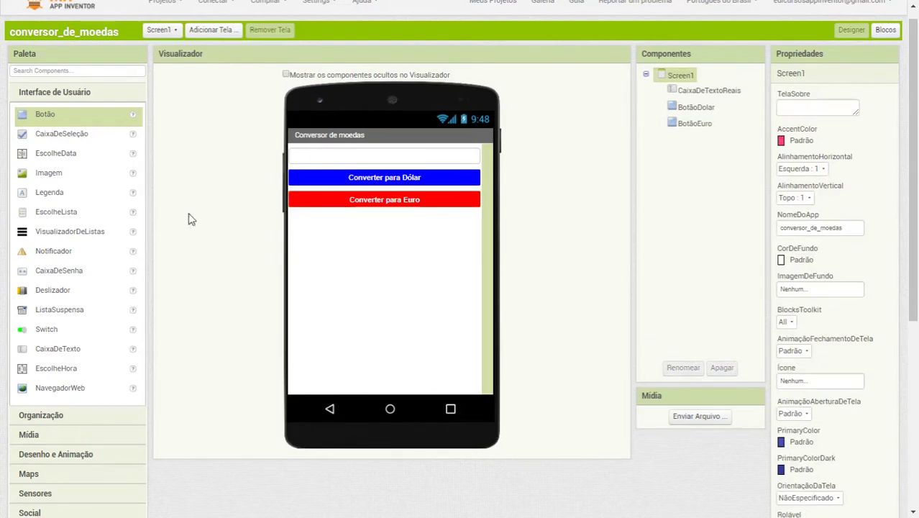
- Add a button below the "Converter para Euro" button and rename the component as BotãoLibra
{"action": "left_click_drag", "start_coordinate": [42, 117], "coordinate": [329, 259]}
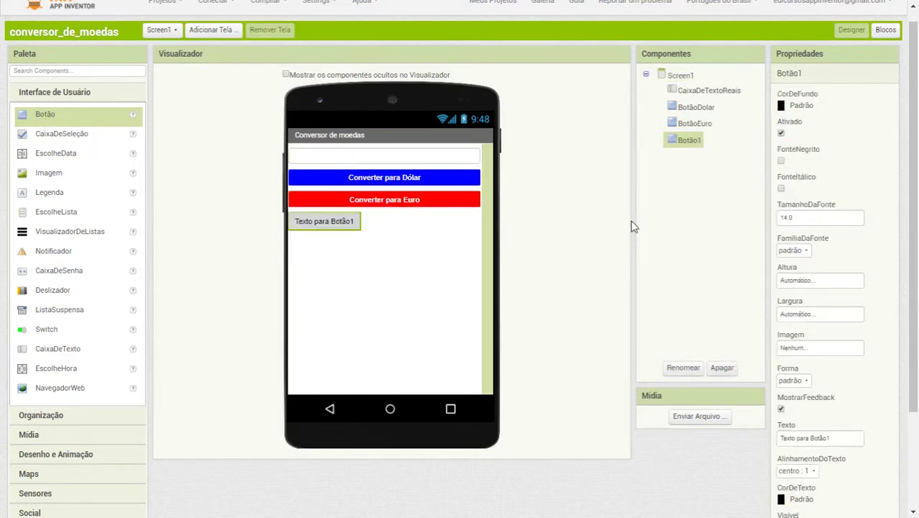
{"action": "left_click", "coordinate": [677, 371]}
{"action": "left_click", "coordinate": [475, 261]}
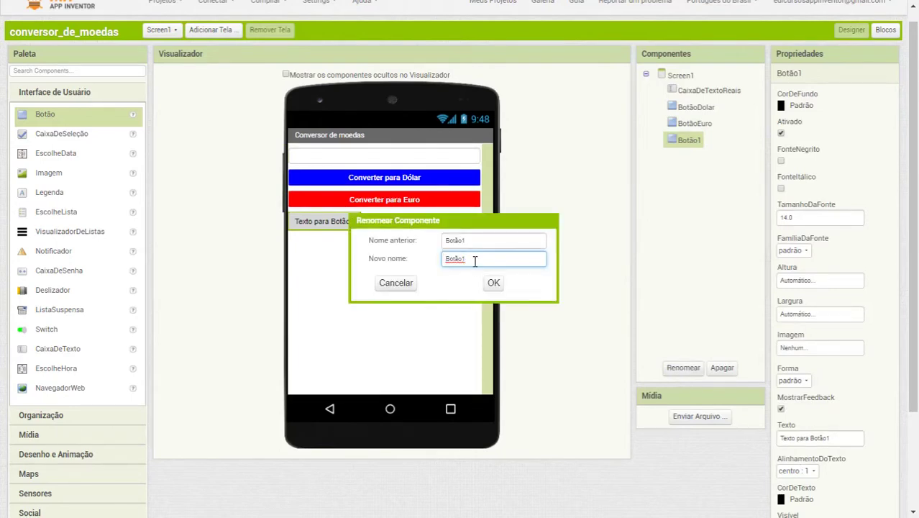
{"action": "type", "text": "Libra"}
{"action": "left_click", "coordinate": [492, 283]}
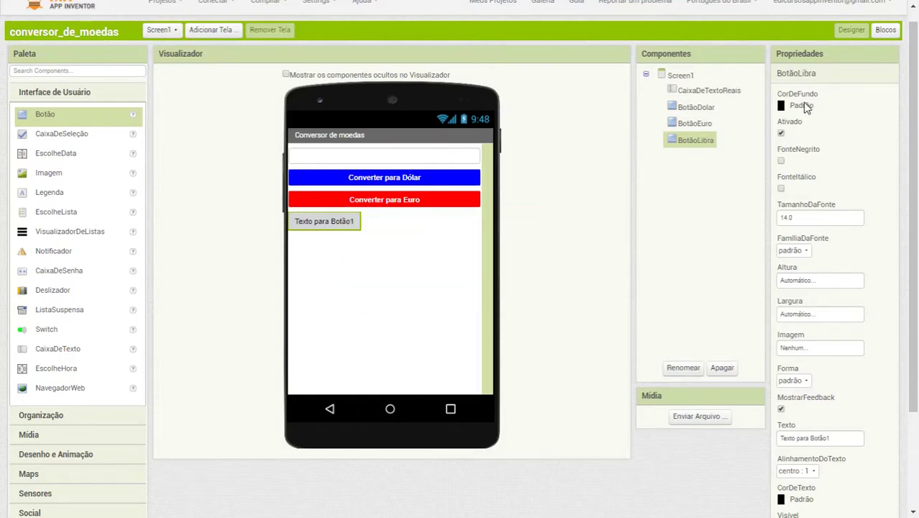
- Give the BotãoLibra button a Cinza Escuro background and a bold font
{"action": "left_click", "coordinate": [802, 105]}
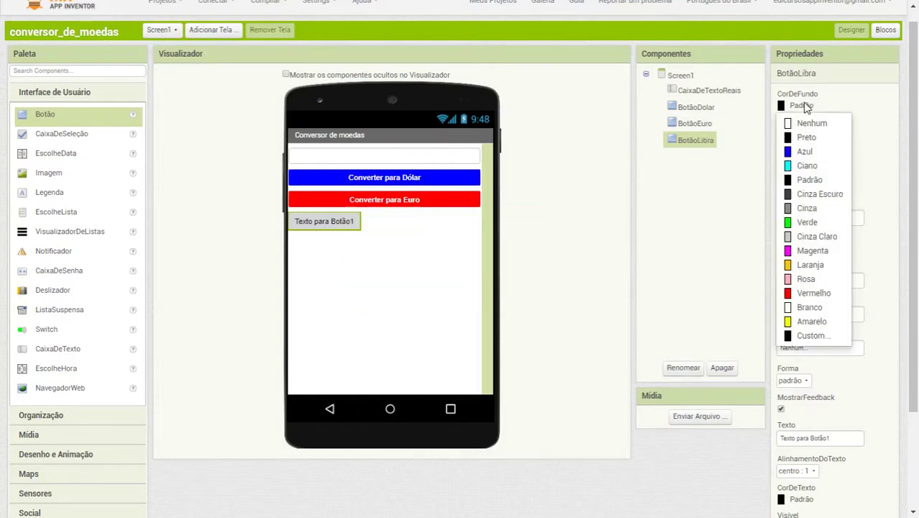
{"action": "left_click", "coordinate": [810, 195]}
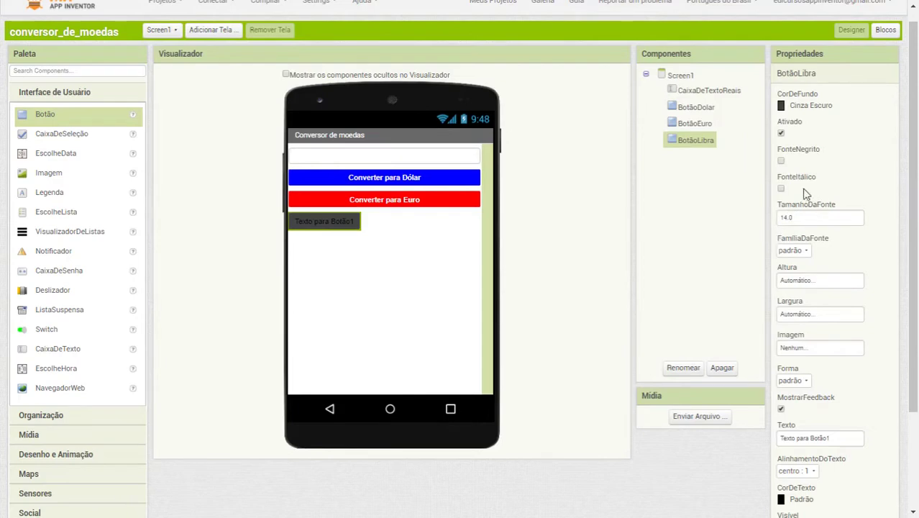
{"action": "left_click", "coordinate": [781, 161]}
- Set the dark grey button's width to Preencher principal and its text to "Converter para Libra"
{"action": "left_click", "coordinate": [804, 318]}
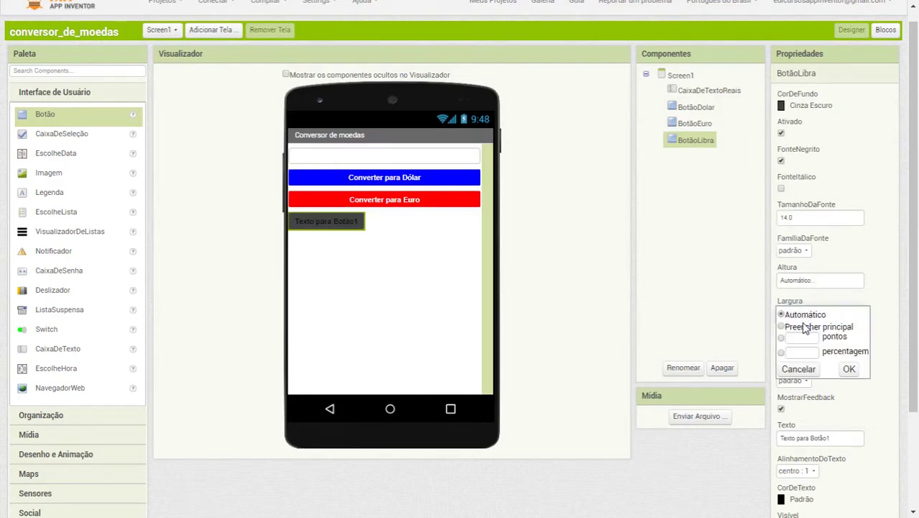
{"action": "left_click", "coordinate": [849, 369]}
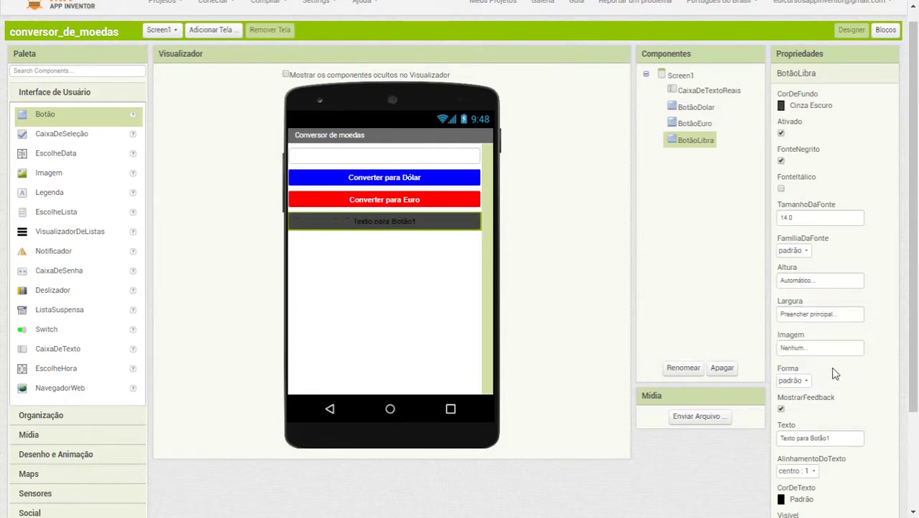
{"action": "left_click_drag", "start_coordinate": [839, 438], "coordinate": [749, 439]}
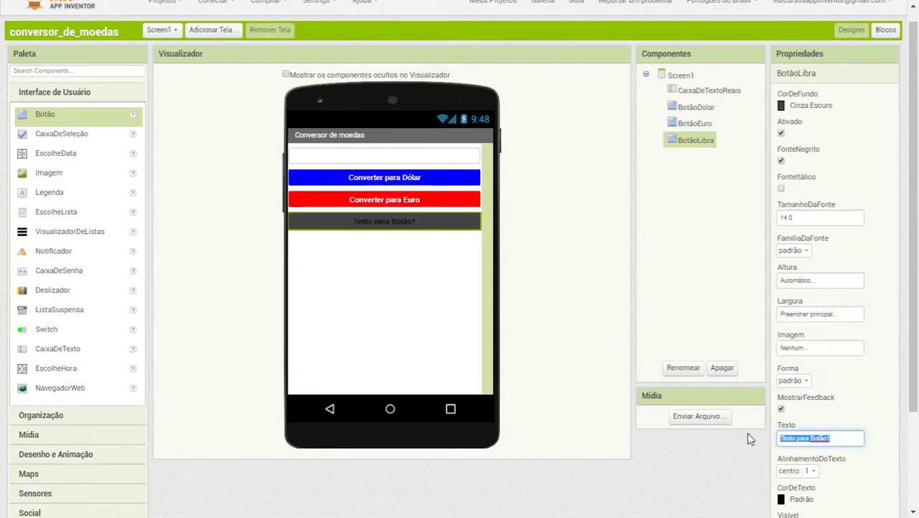
{"action": "type", "text": "Converter para Libra"}
- Change the text colour of the "Converter para Libra" button to Branco
{"action": "left_click", "coordinate": [792, 499]}
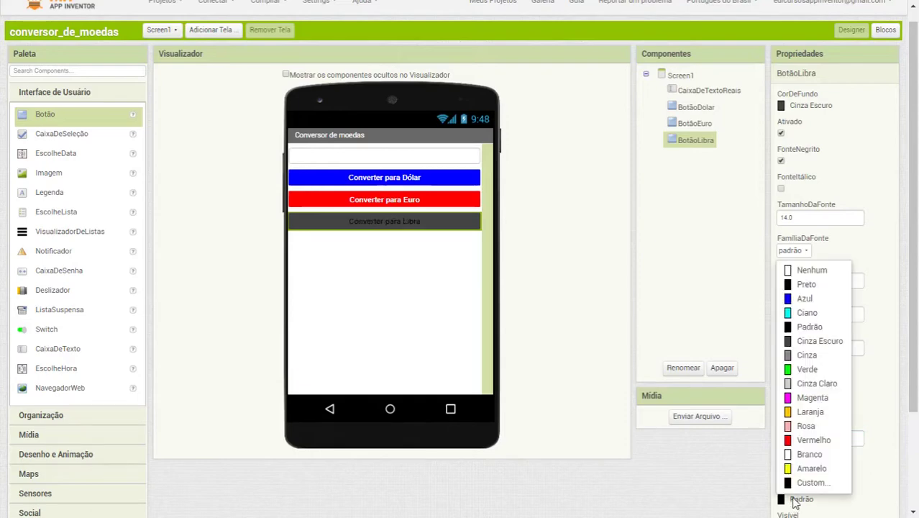
{"action": "left_click", "coordinate": [811, 455]}
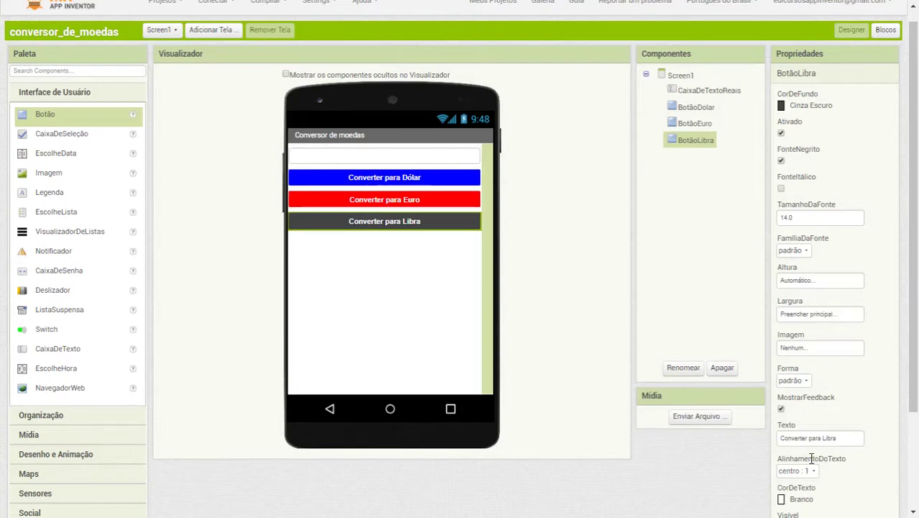
{"action": "left_click", "coordinate": [386, 341]}
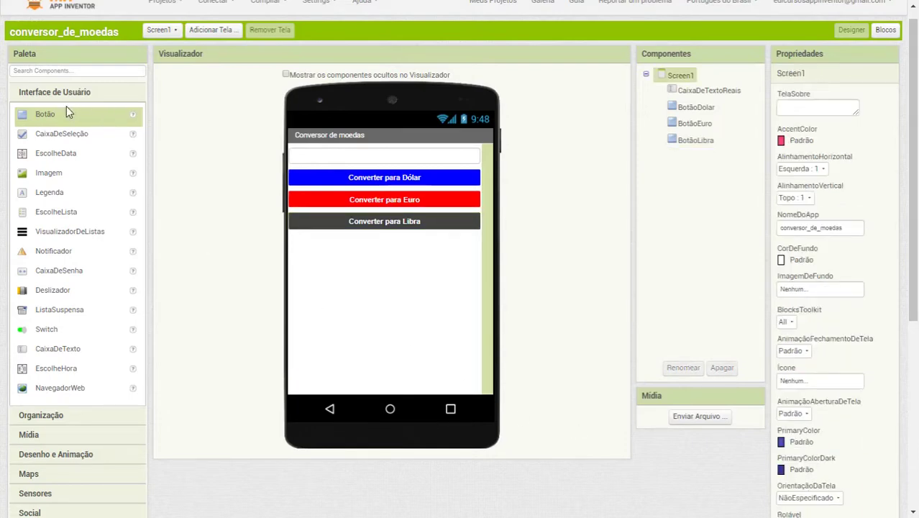
- Add a button below the "Converter para Libra" button and rename the component as BotãoPeso
{"action": "left_click_drag", "start_coordinate": [31, 115], "coordinate": [347, 265]}
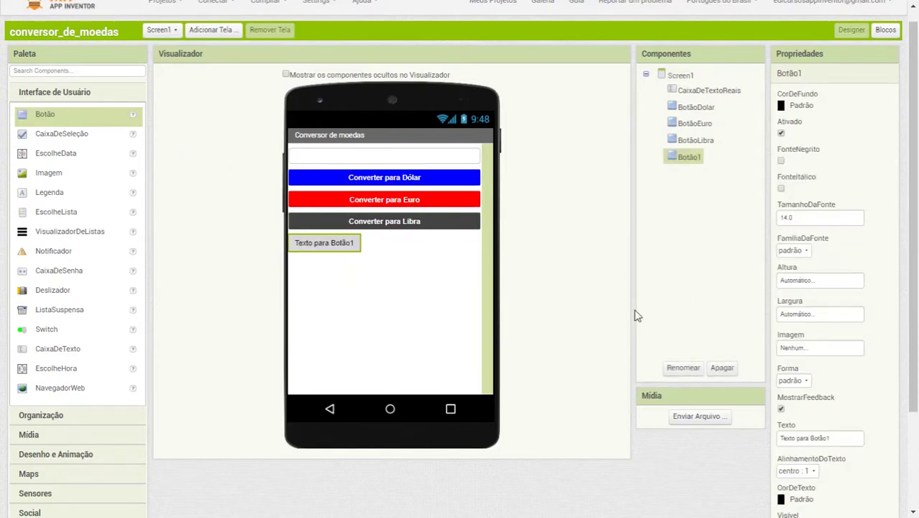
{"action": "left_click", "coordinate": [684, 368]}
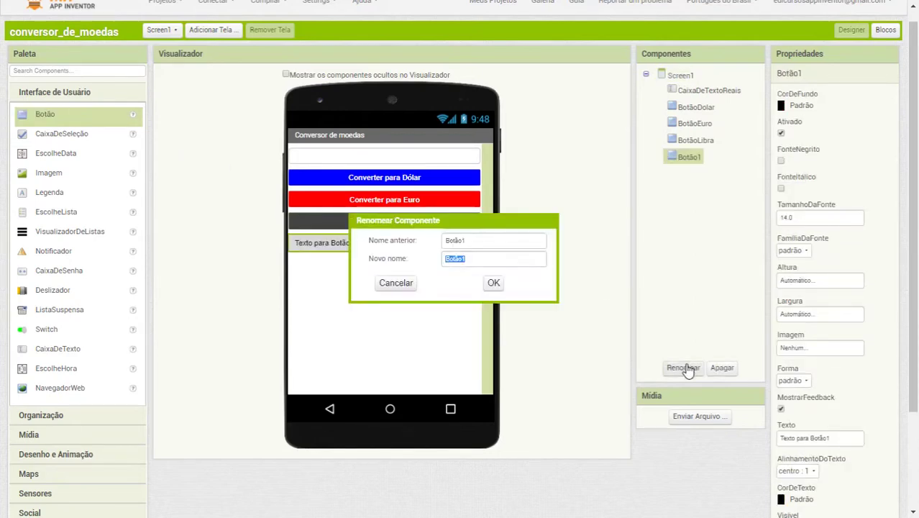
{"action": "left_click", "coordinate": [479, 262]}
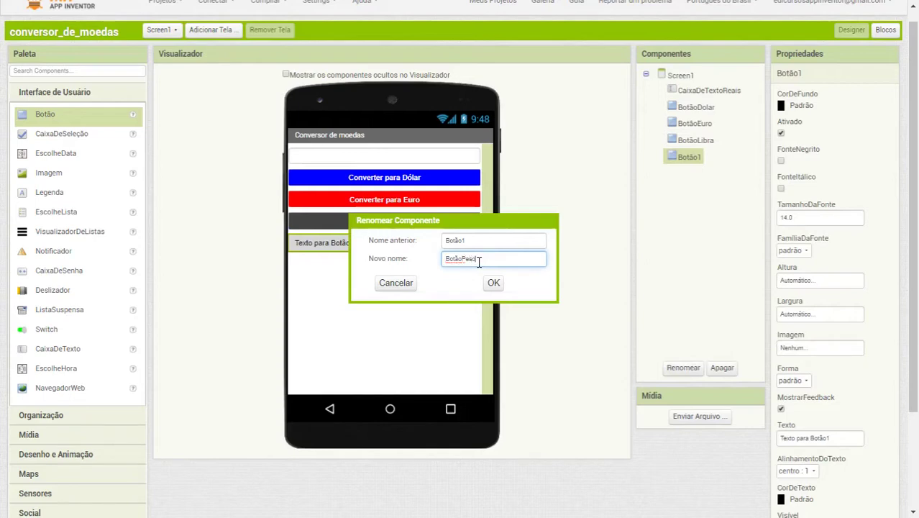
{"action": "type", "text": "Peso"}
{"action": "key", "text": "Return"}
- Give the BotãoPeso button a custom dark green background (#008b00ff) by darkening the Verde colour
{"action": "left_click", "coordinate": [800, 108]}
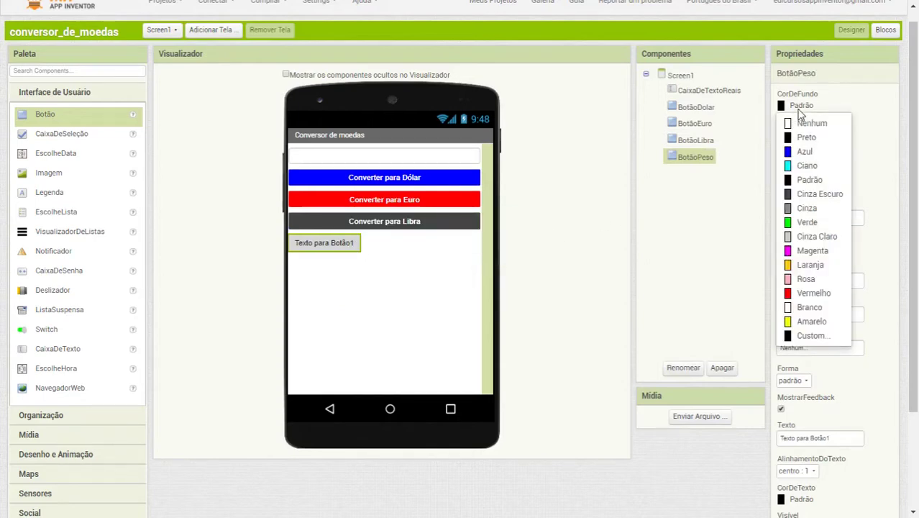
{"action": "left_click", "coordinate": [806, 223]}
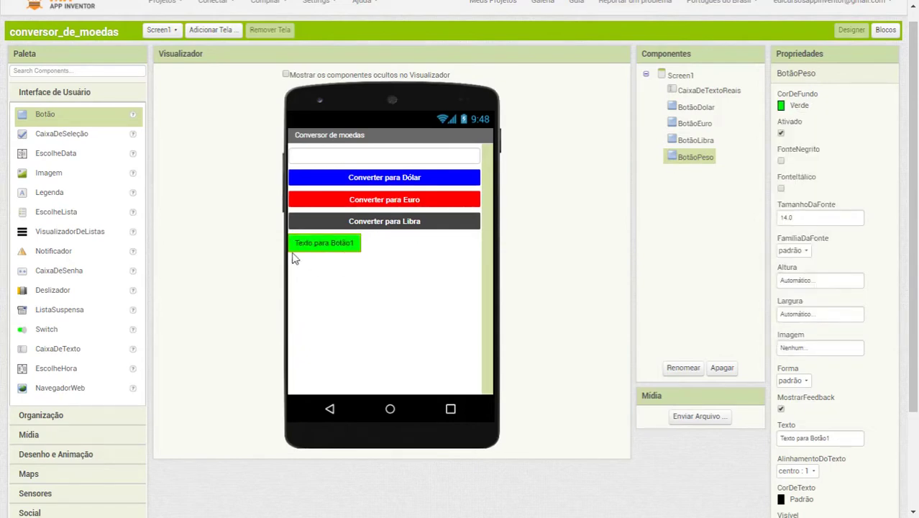
{"action": "left_click", "coordinate": [798, 113]}
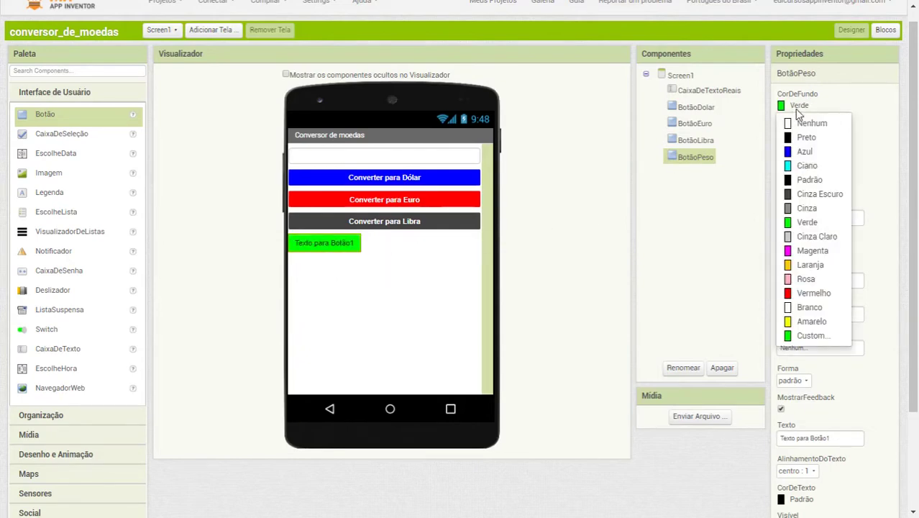
{"action": "left_click", "coordinate": [805, 337]}
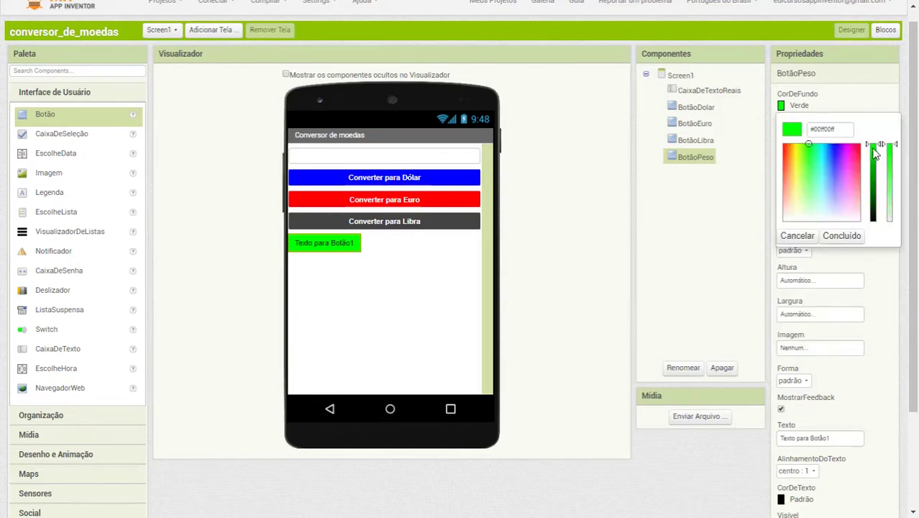
{"action": "left_click_drag", "start_coordinate": [875, 160], "coordinate": [875, 186]}
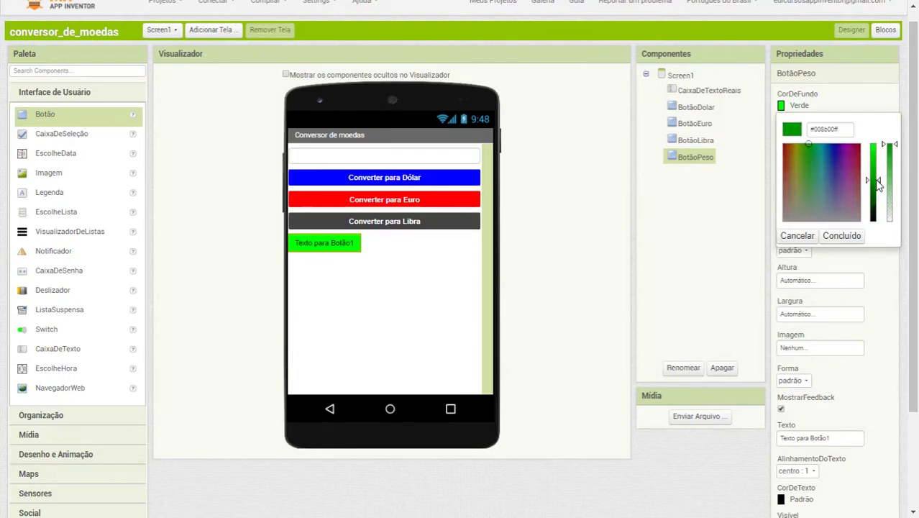
{"action": "left_click", "coordinate": [850, 237]}
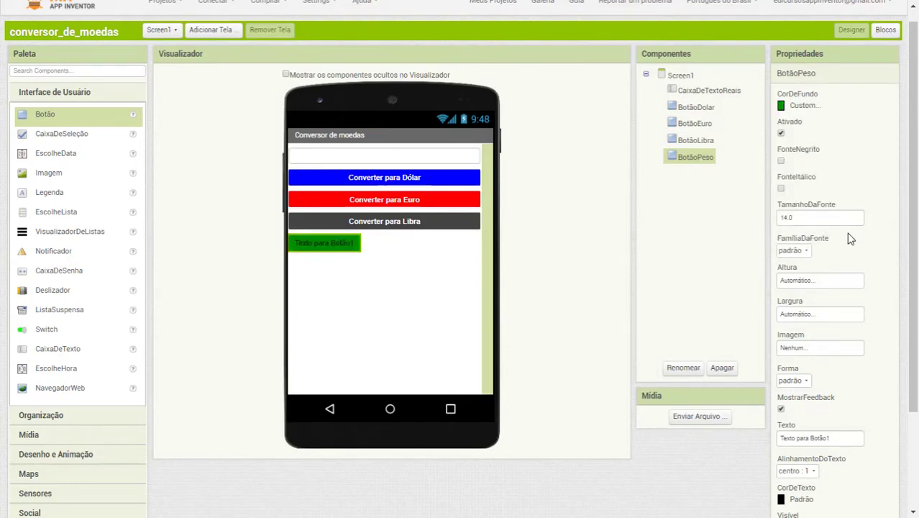
- Set the BotãoPeso button's width to Preencher principal and make its font bold
{"action": "left_click", "coordinate": [794, 315]}
{"action": "left_click", "coordinate": [794, 326]}
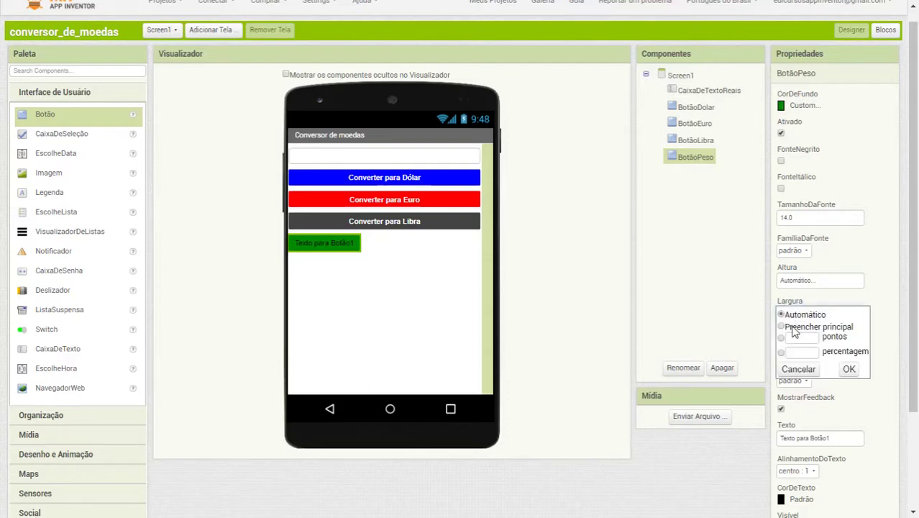
{"action": "left_click", "coordinate": [850, 369]}
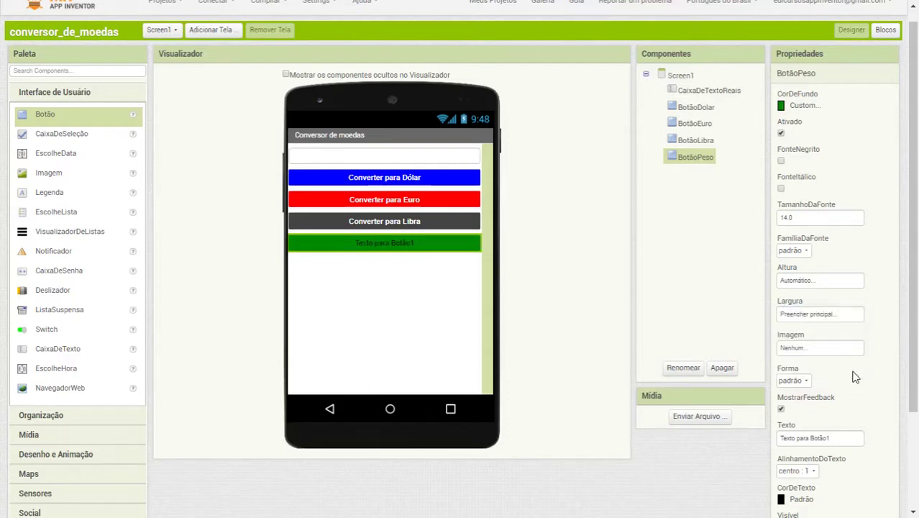
{"action": "left_click", "coordinate": [781, 160]}
- Set the green button's text to "Converter para Peso" and its text colour to Branco
{"action": "left_click", "coordinate": [794, 440]}
{"action": "type", "text": "Conv"}
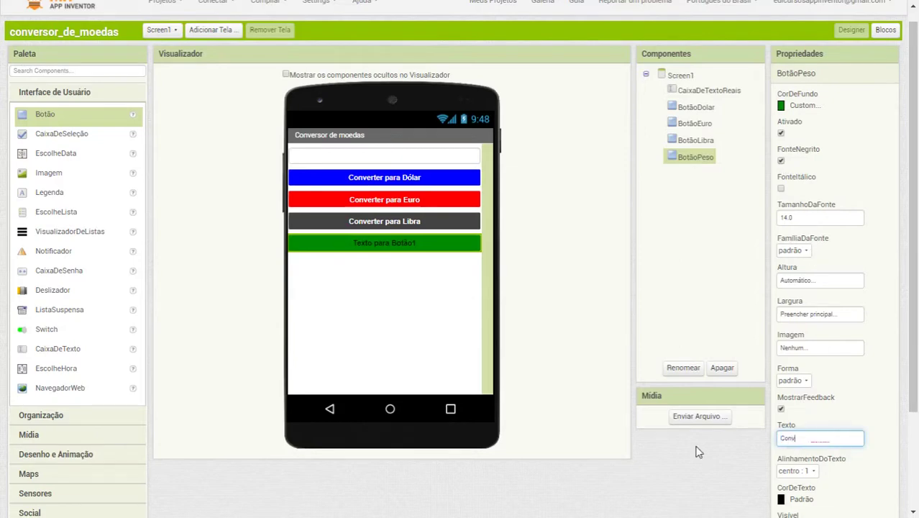
{"action": "type", "text": "erter para Peso"}
{"action": "scroll", "coordinate": [697, 452], "scroll_direction": "down", "scroll_amount": 1}
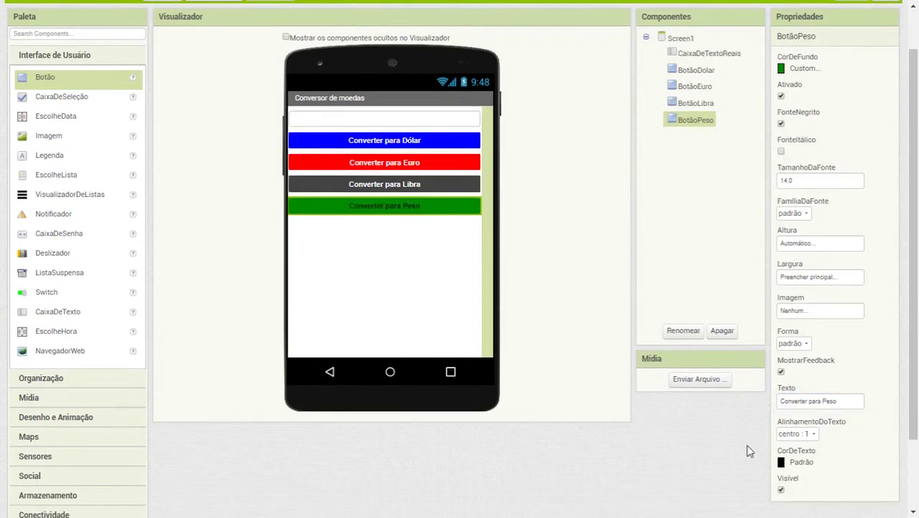
{"action": "left_click", "coordinate": [795, 464]}
{"action": "left_click", "coordinate": [802, 418]}
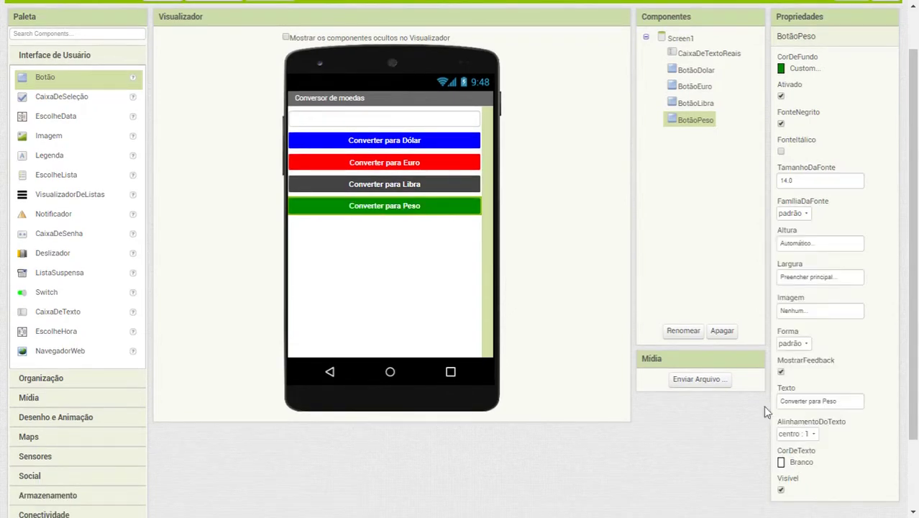
{"action": "left_click", "coordinate": [444, 312]}
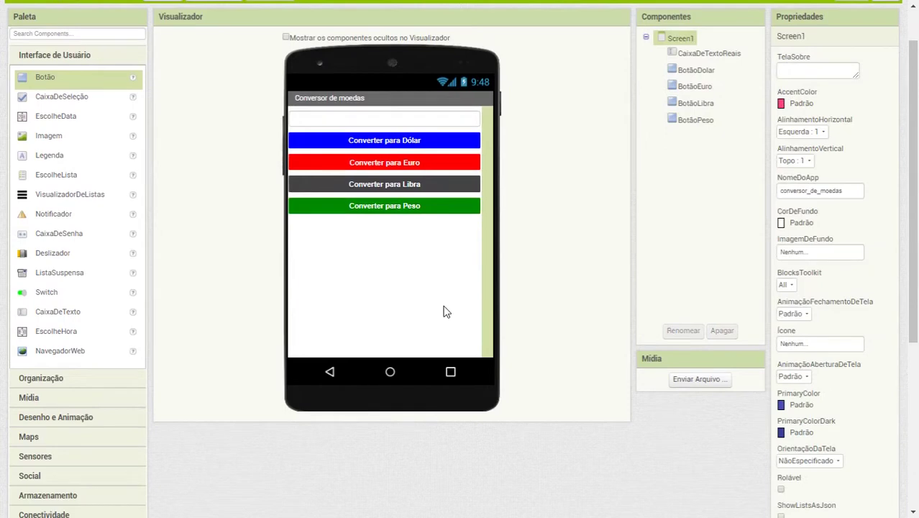
- Add a Legenda component below the "Converter para Peso" button and rename it as LegendaResultado
{"action": "scroll", "coordinate": [444, 311], "scroll_direction": "up", "scroll_amount": 1}
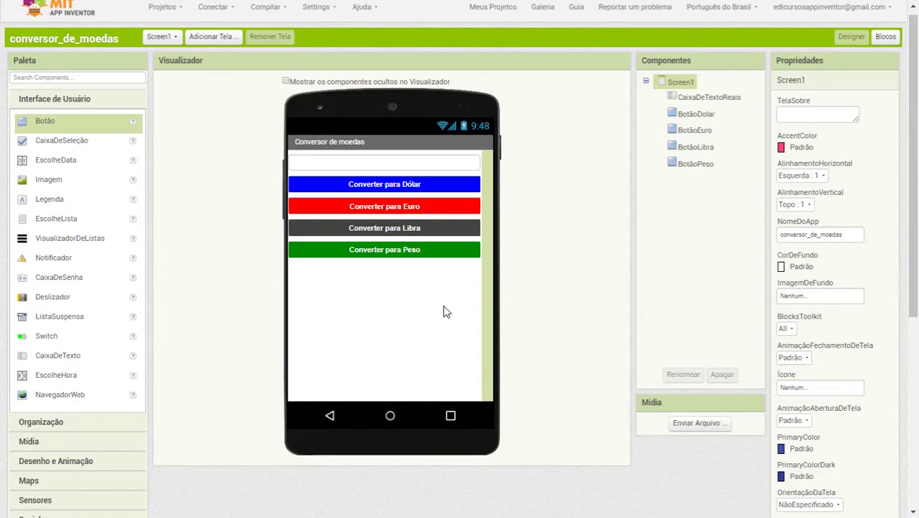
{"action": "left_click_drag", "start_coordinate": [45, 200], "coordinate": [362, 297]}
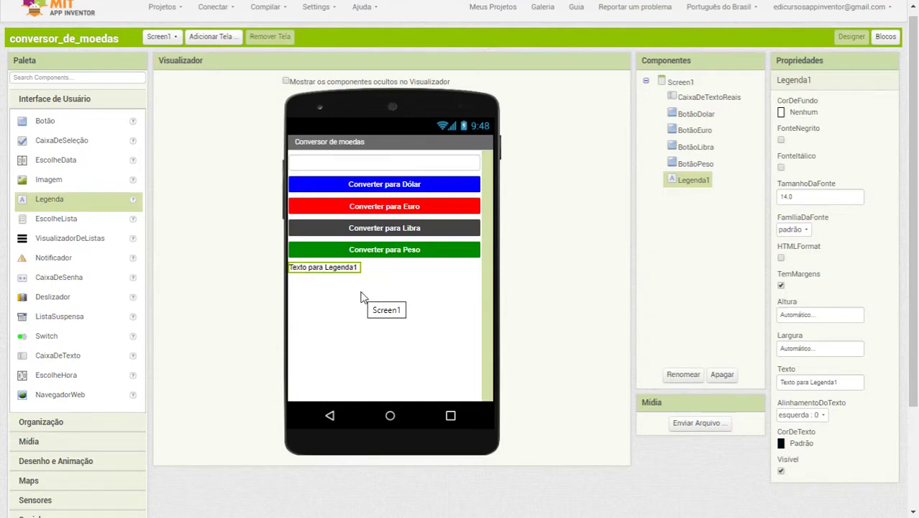
{"action": "left_click", "coordinate": [403, 194]}
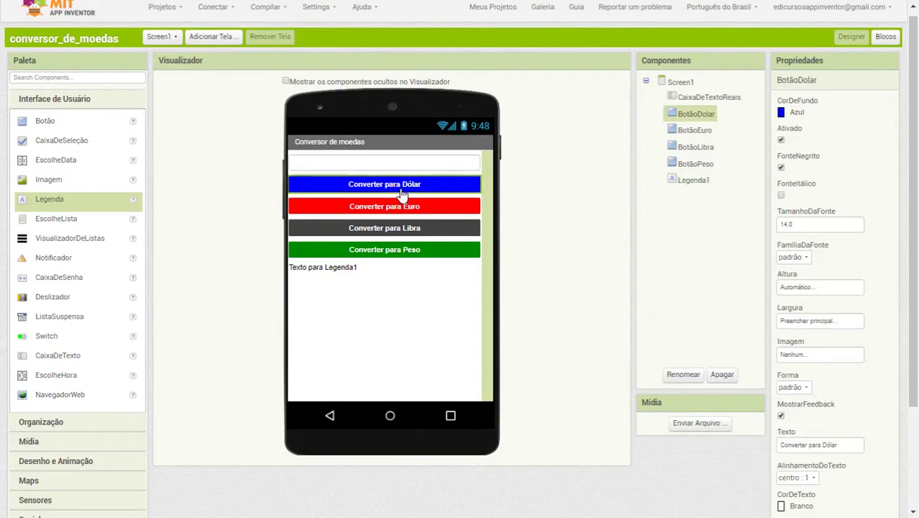
{"action": "left_click", "coordinate": [317, 268]}
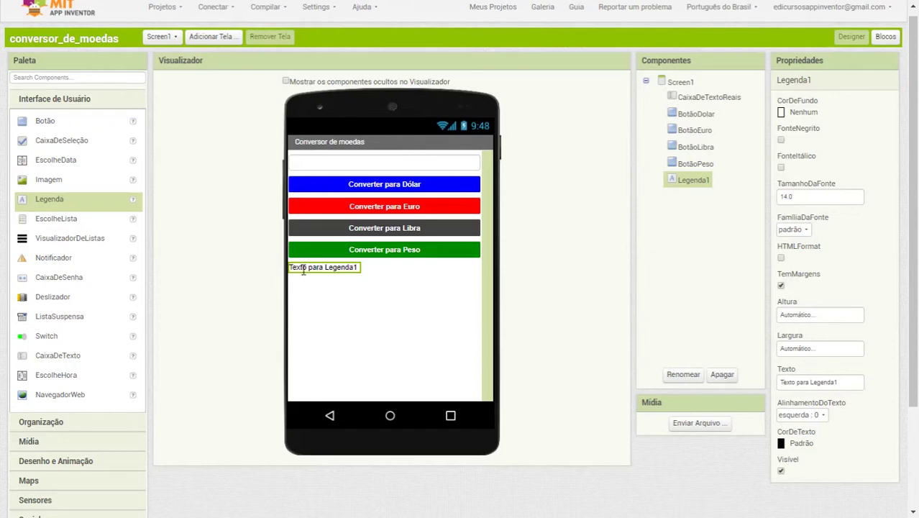
{"action": "left_click", "coordinate": [677, 380]}
{"action": "left_click", "coordinate": [498, 262]}
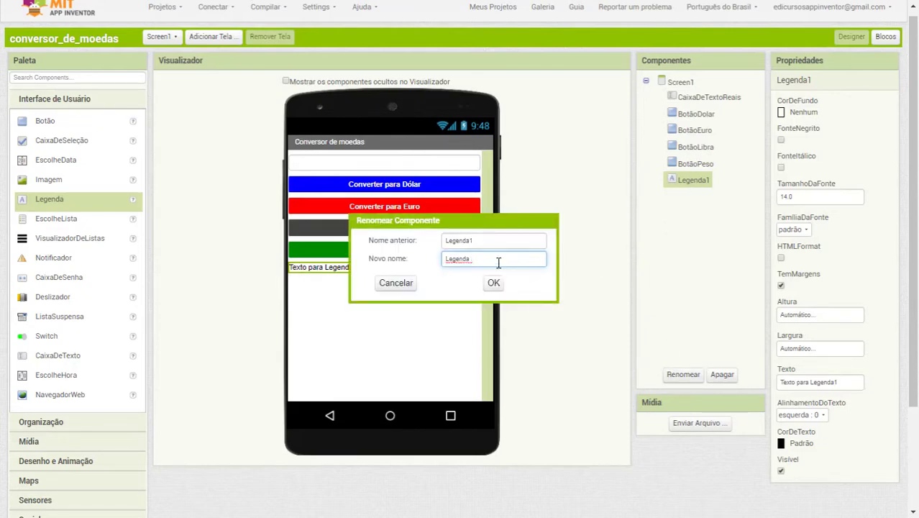
{"action": "type", "text": "Resultado"}
{"action": "left_click", "coordinate": [494, 283]}
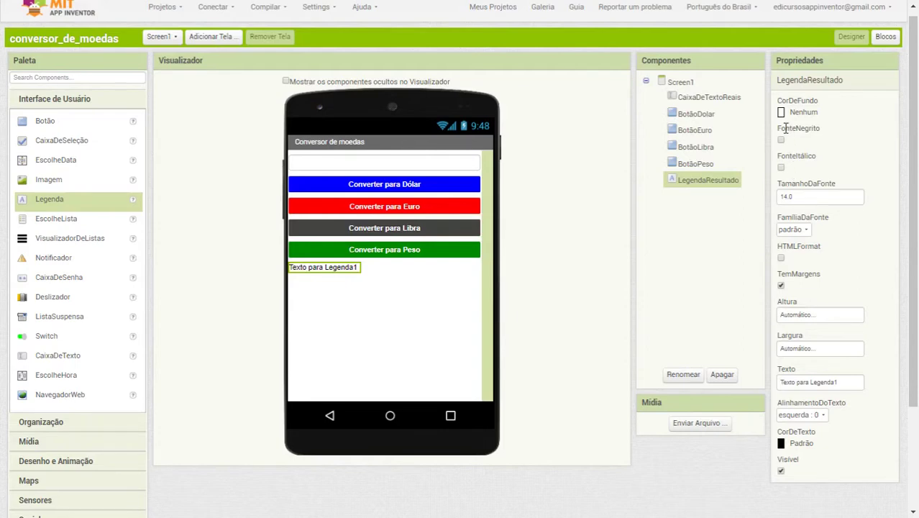
- Make the LegendaResultado label's font bold and set its font size to 20
{"action": "left_click", "coordinate": [781, 140]}
{"action": "left_click_drag", "start_coordinate": [798, 199], "coordinate": [776, 199]}
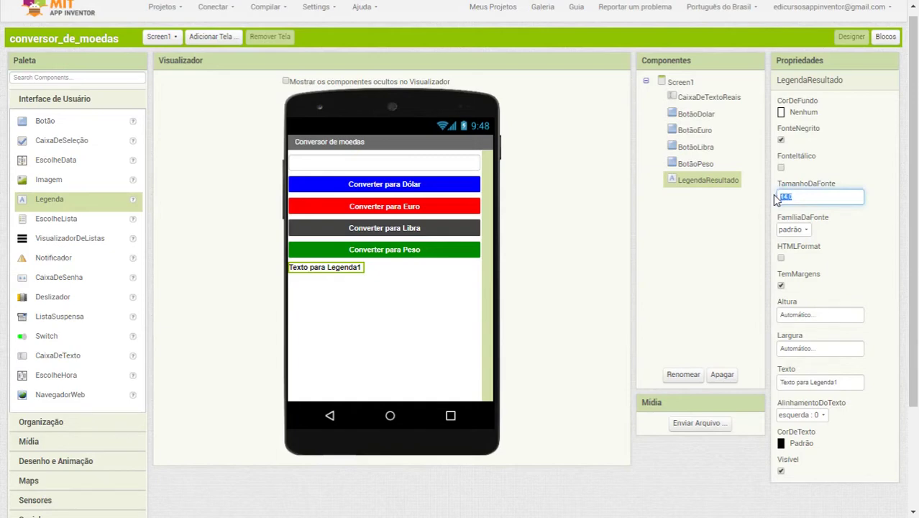
{"action": "type", "text": "20"}
{"action": "key", "text": "Return"}
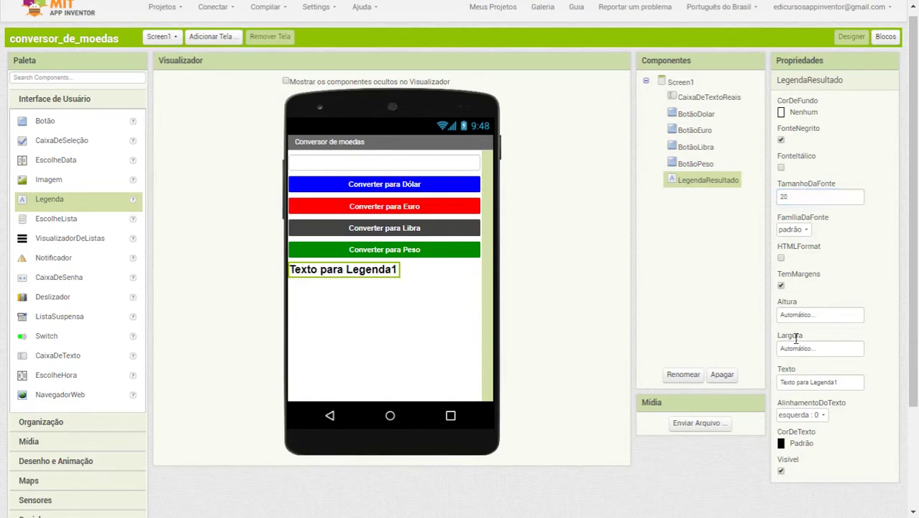
- Set the LegendaResultado label's width to Preencher principal
{"action": "left_click", "coordinate": [792, 351]}
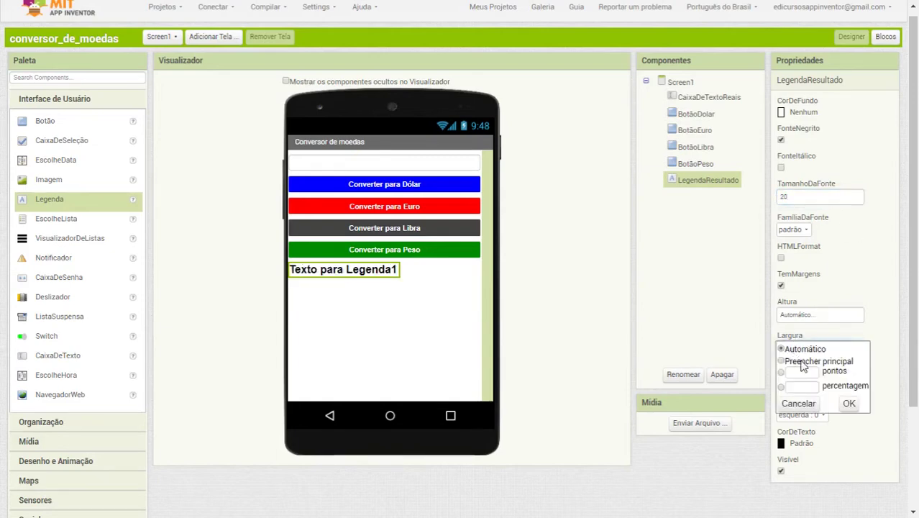
{"action": "left_click", "coordinate": [804, 363]}
{"action": "left_click", "coordinate": [847, 404]}
- Set the label's text to "Resultado" and its text alignment to centro
{"action": "scroll", "coordinate": [842, 382], "scroll_direction": "down", "scroll_amount": 1}
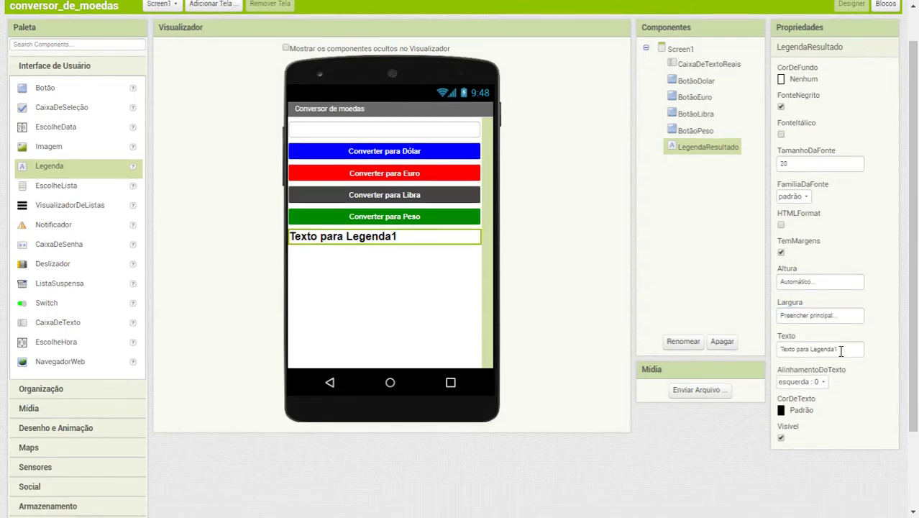
{"action": "left_click_drag", "start_coordinate": [841, 350], "coordinate": [772, 357]}
{"action": "type", "text": "Resultado"}
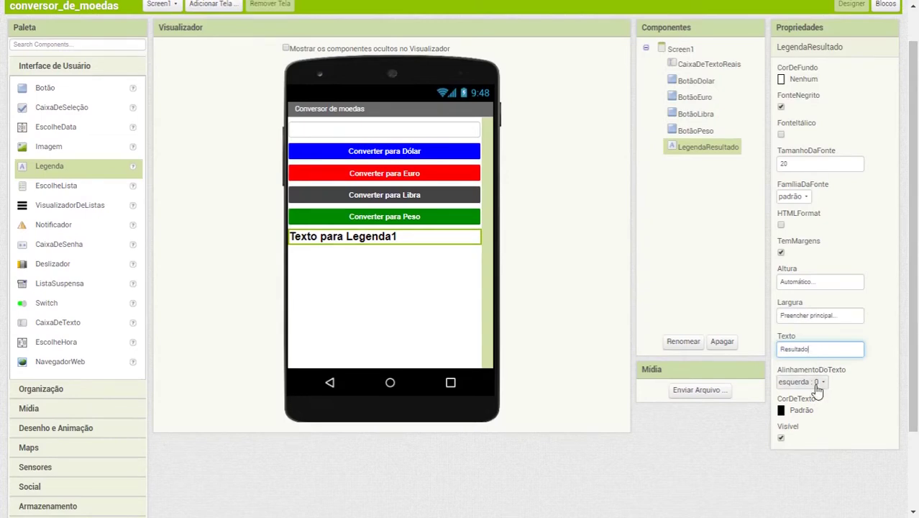
{"action": "left_click", "coordinate": [818, 384]}
{"action": "left_click", "coordinate": [799, 415]}
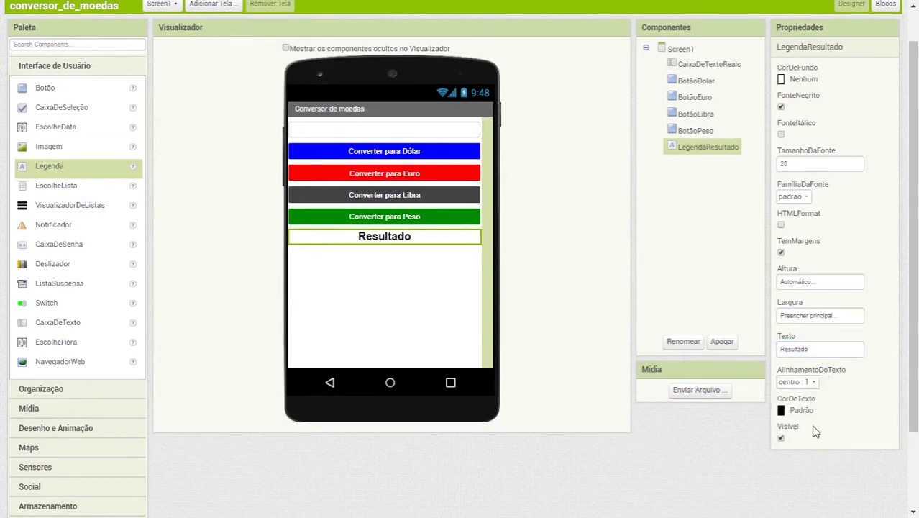
{"action": "left_click", "coordinate": [422, 288]}
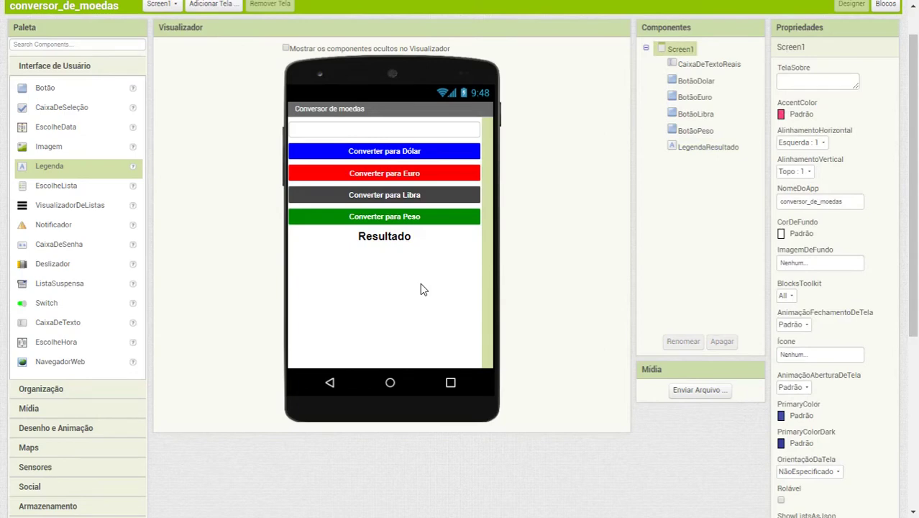